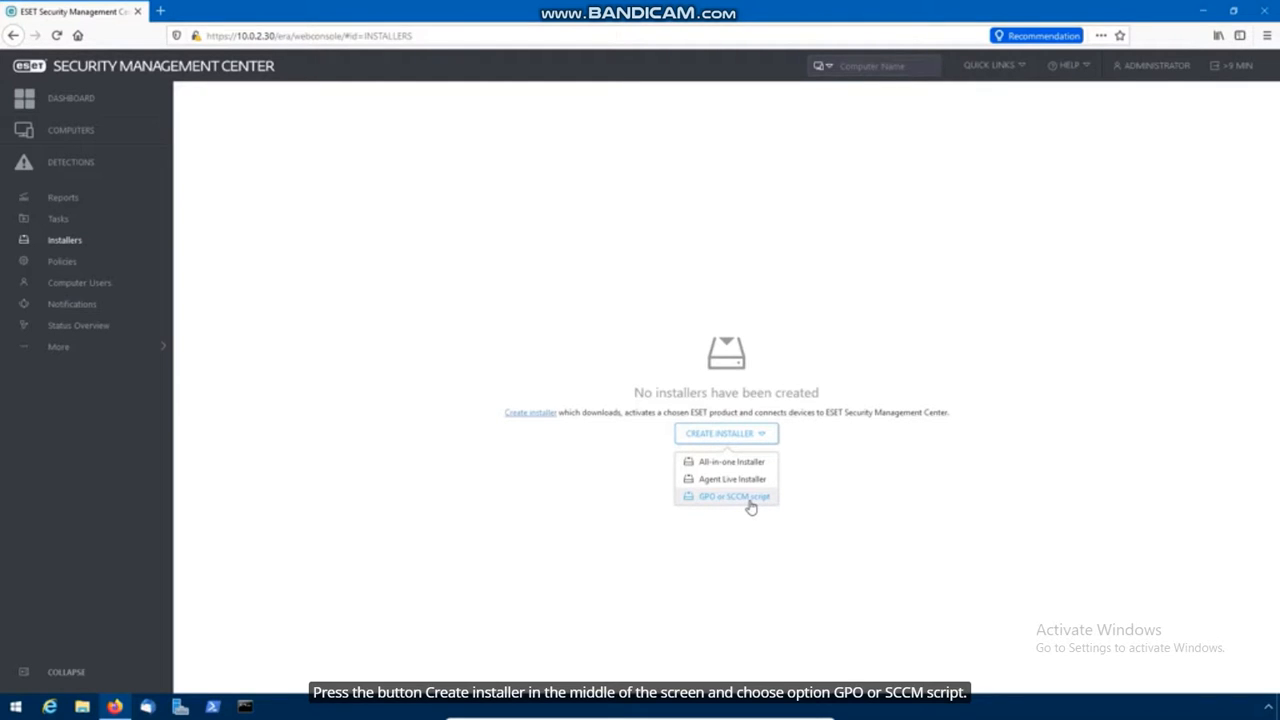
Build the GPO/SCCM script config with the Default Agent policy as agent configuration, then finish
click(765, 500)
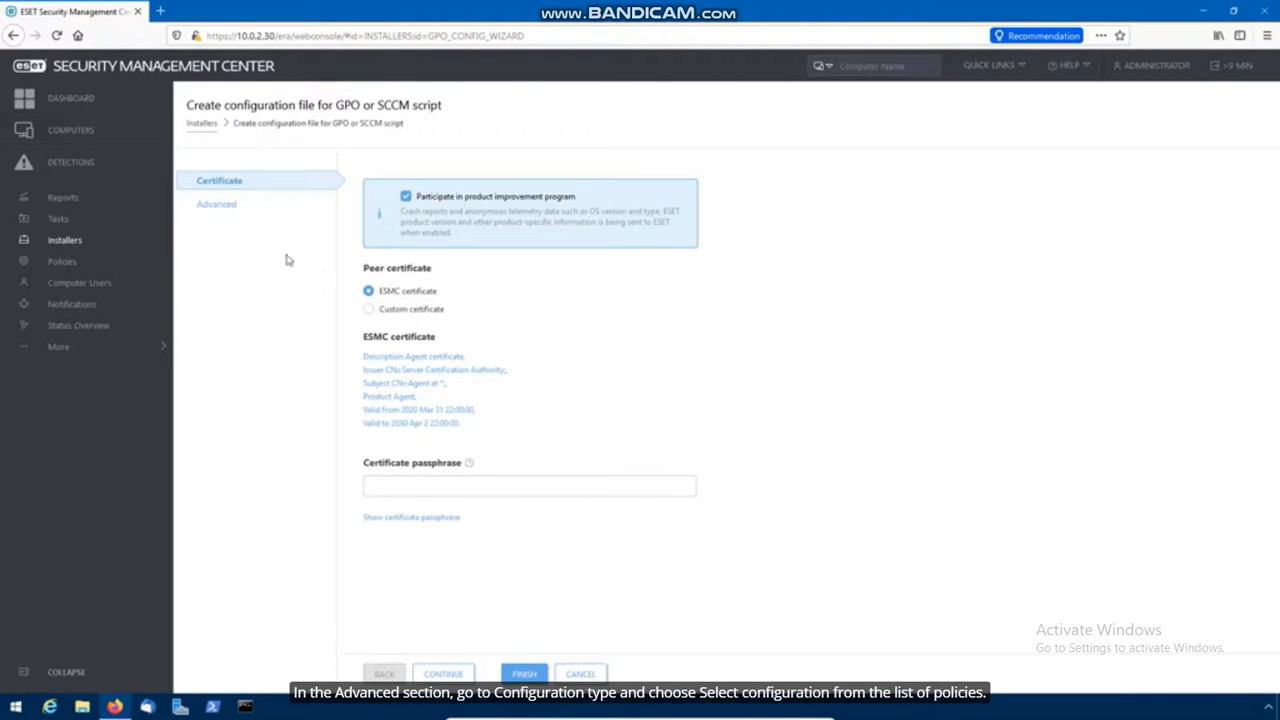
click(218, 205)
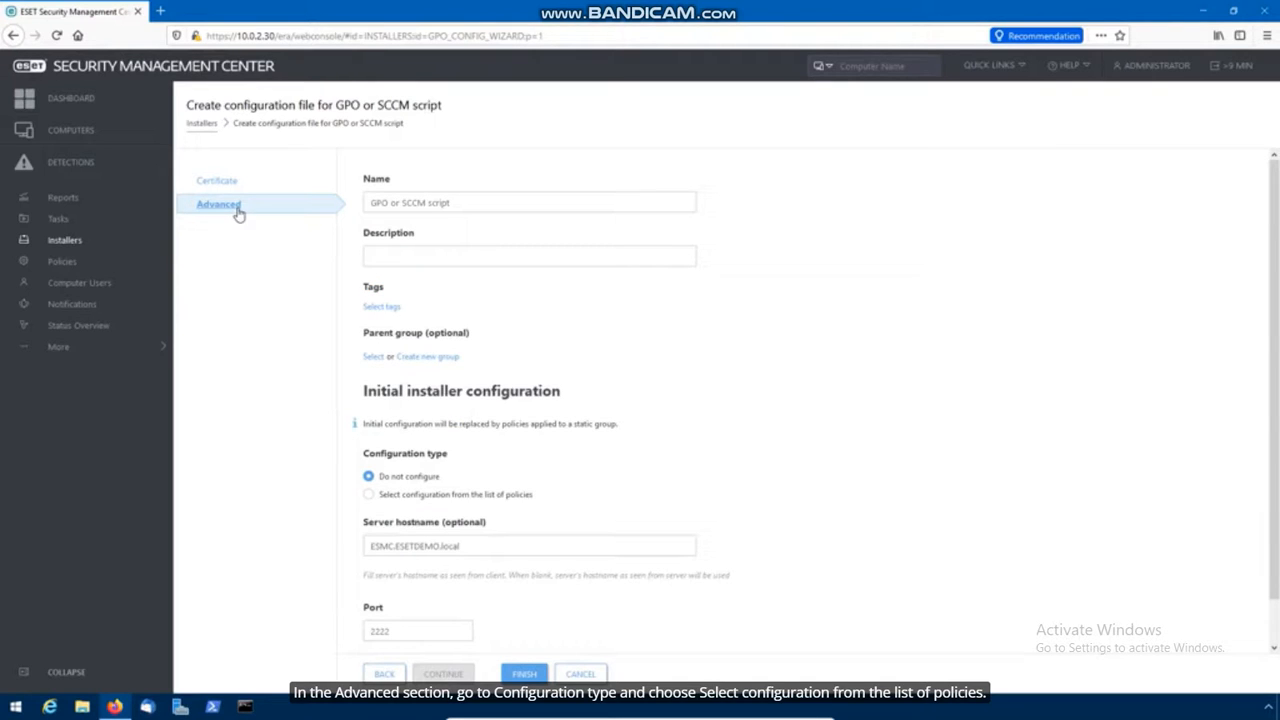
click(369, 496)
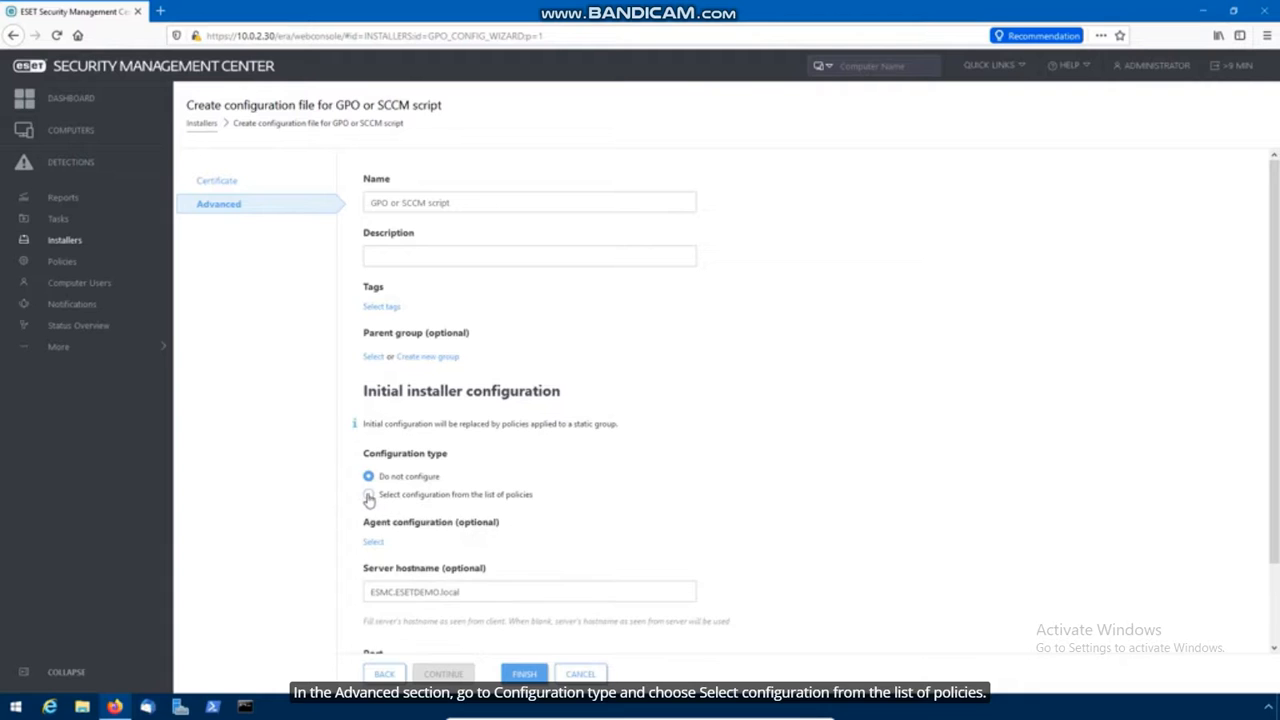
click(369, 496)
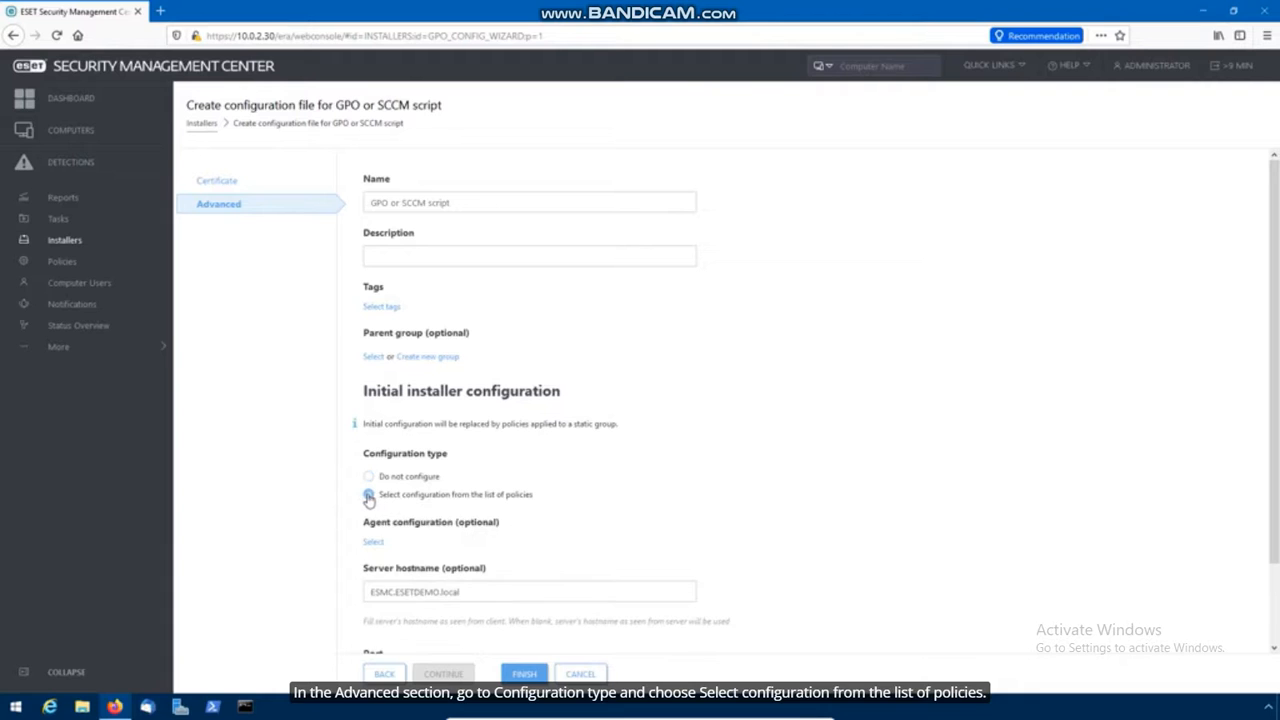
click(372, 545)
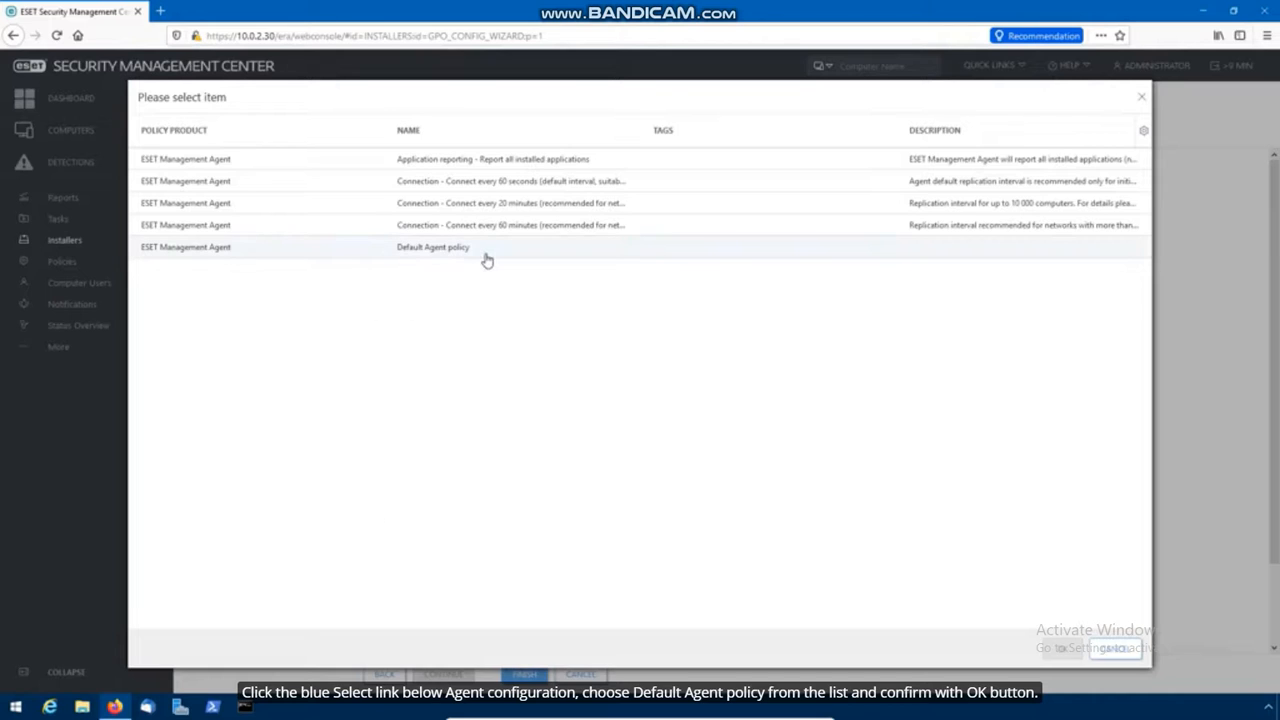
click(486, 258)
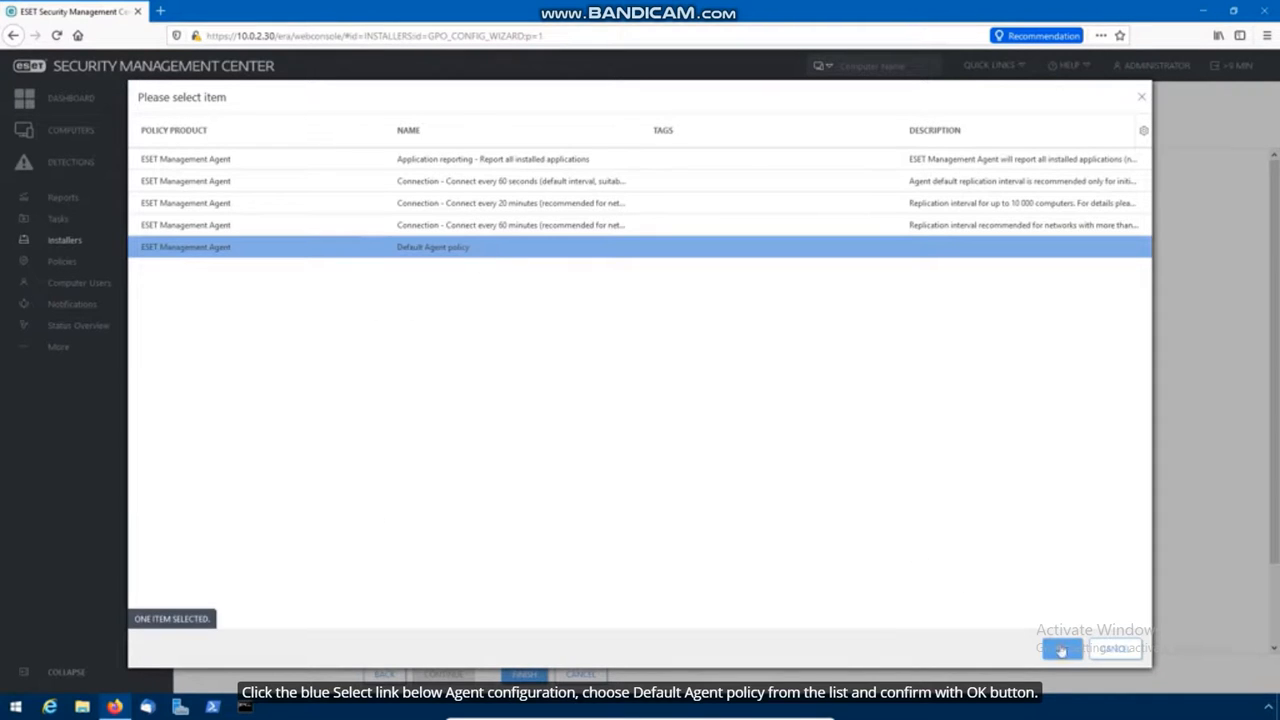
click(1061, 650)
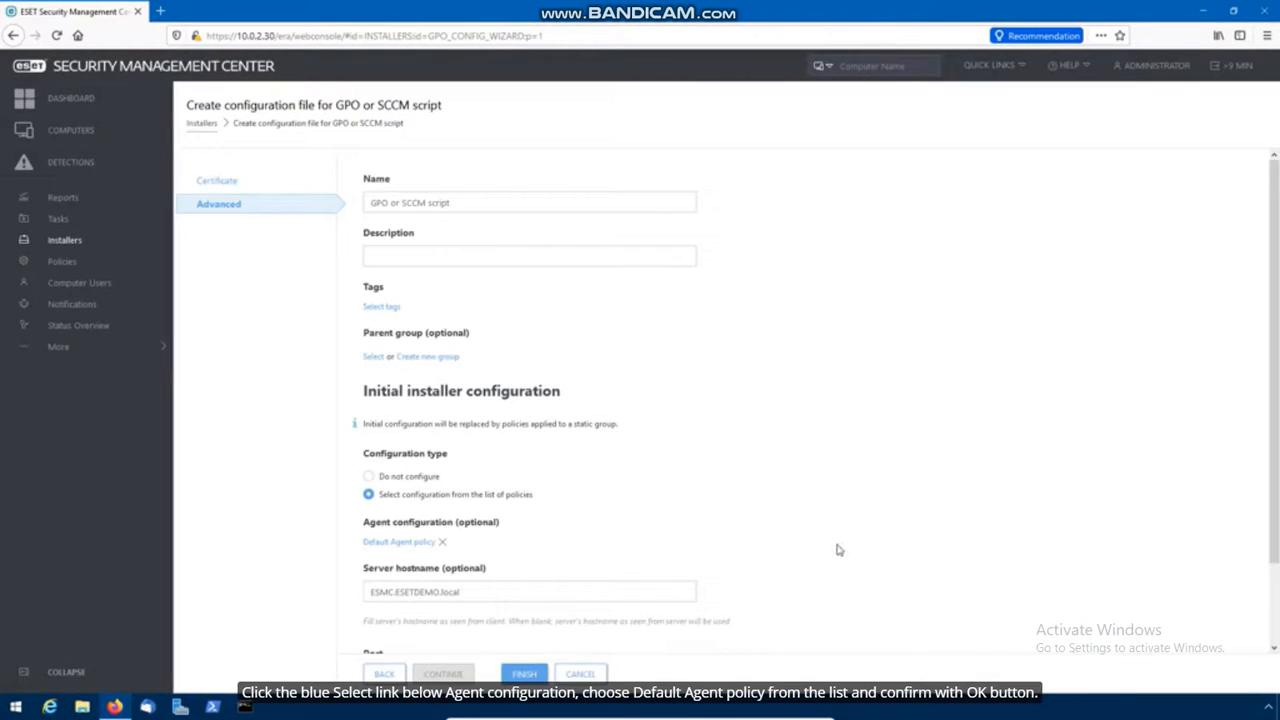
click(526, 674)
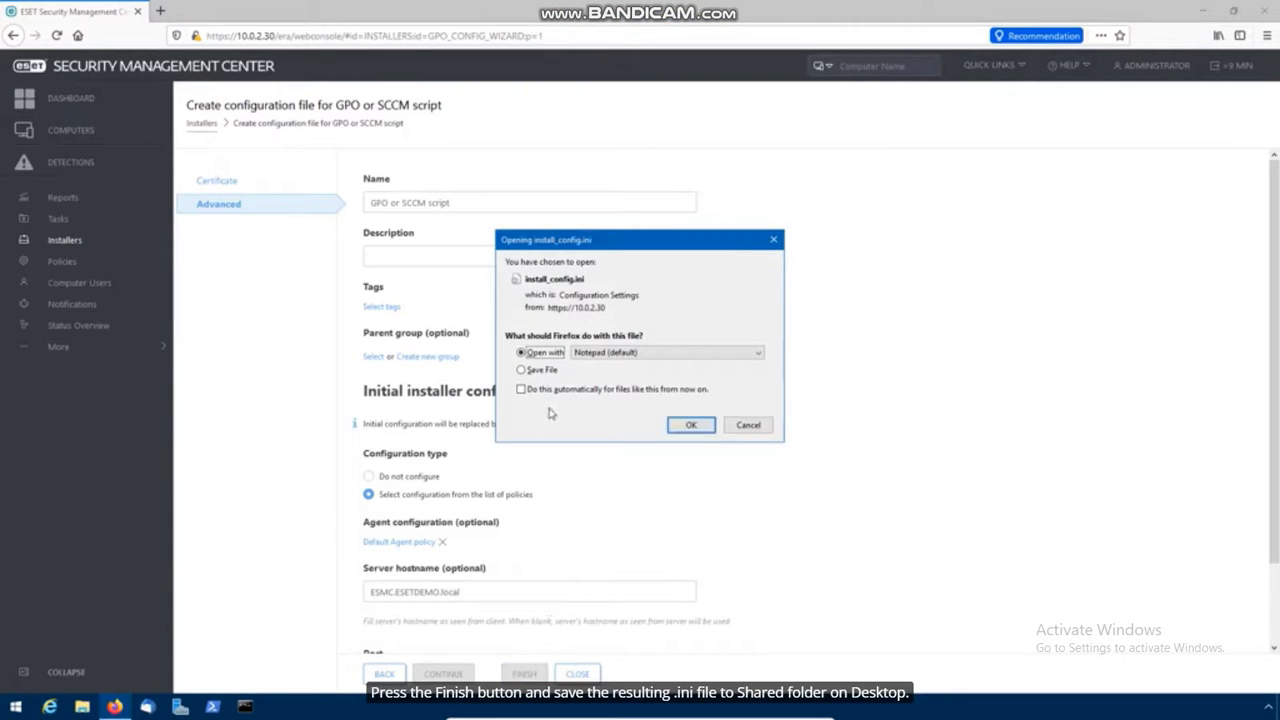
Save install_config.ini into the Desktop's Share (gateway-eei) folder
click(552, 370)
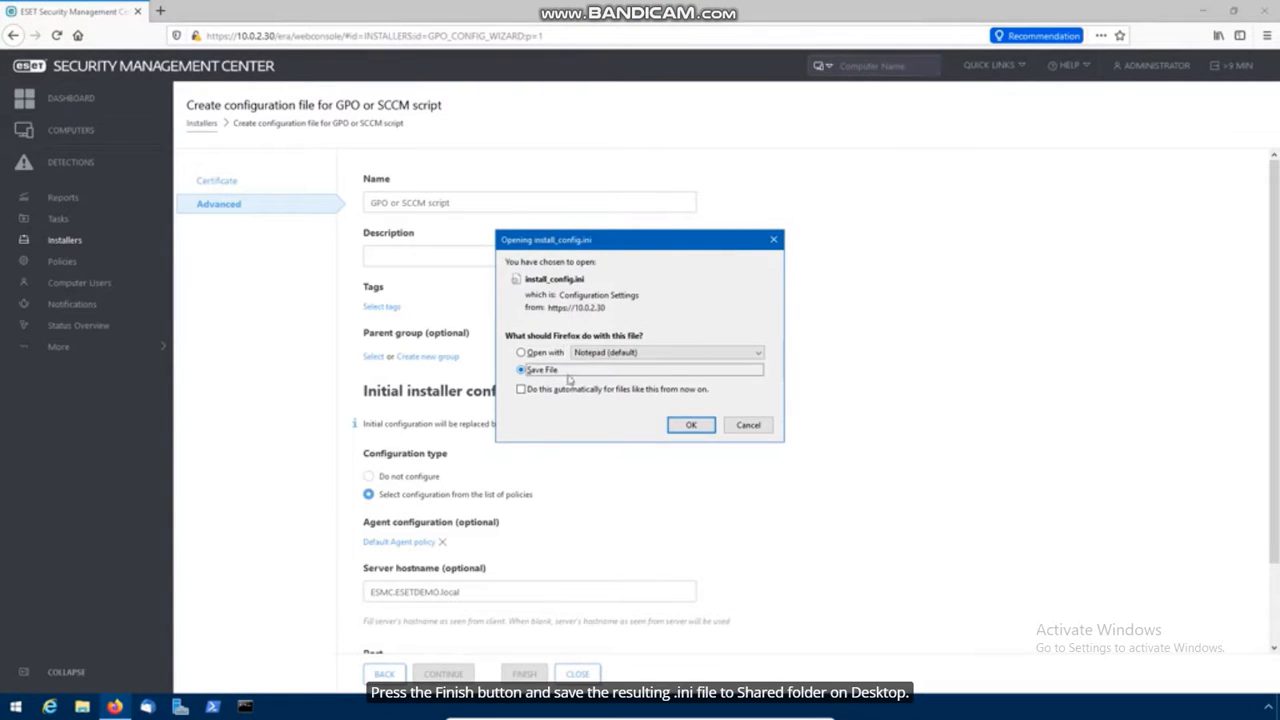
click(702, 430)
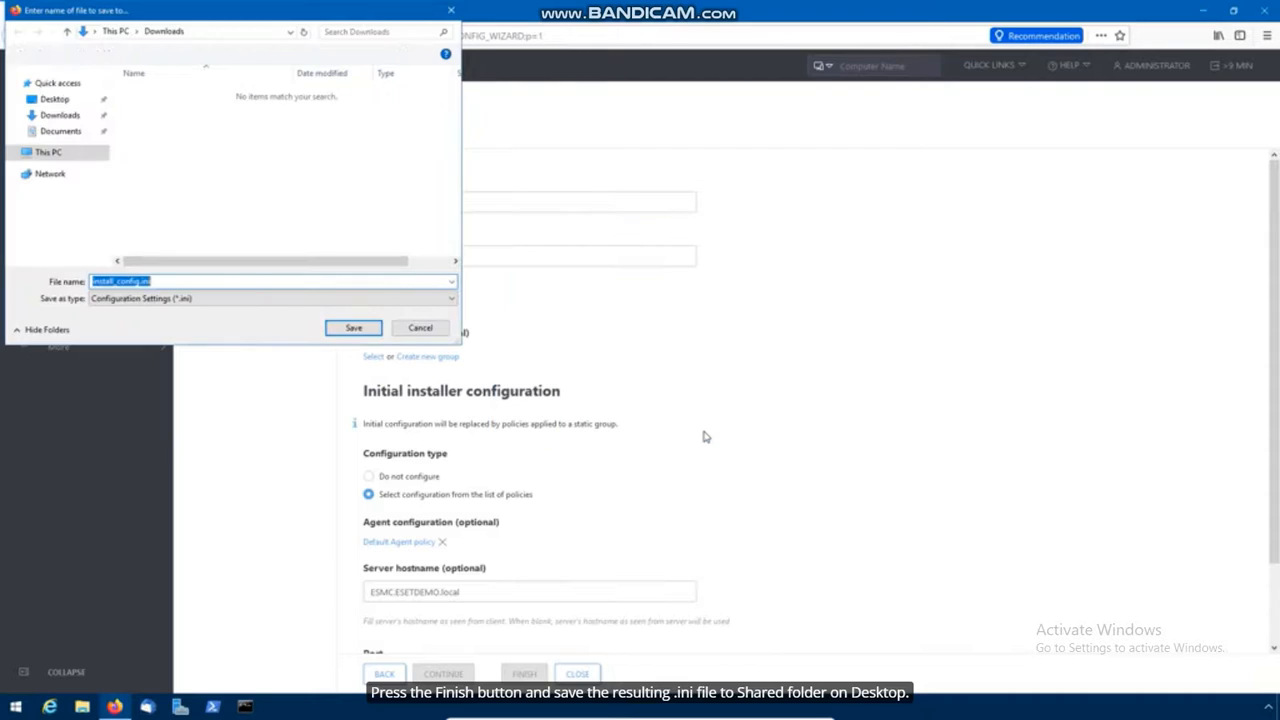
click(57, 100)
double_click(145, 92)
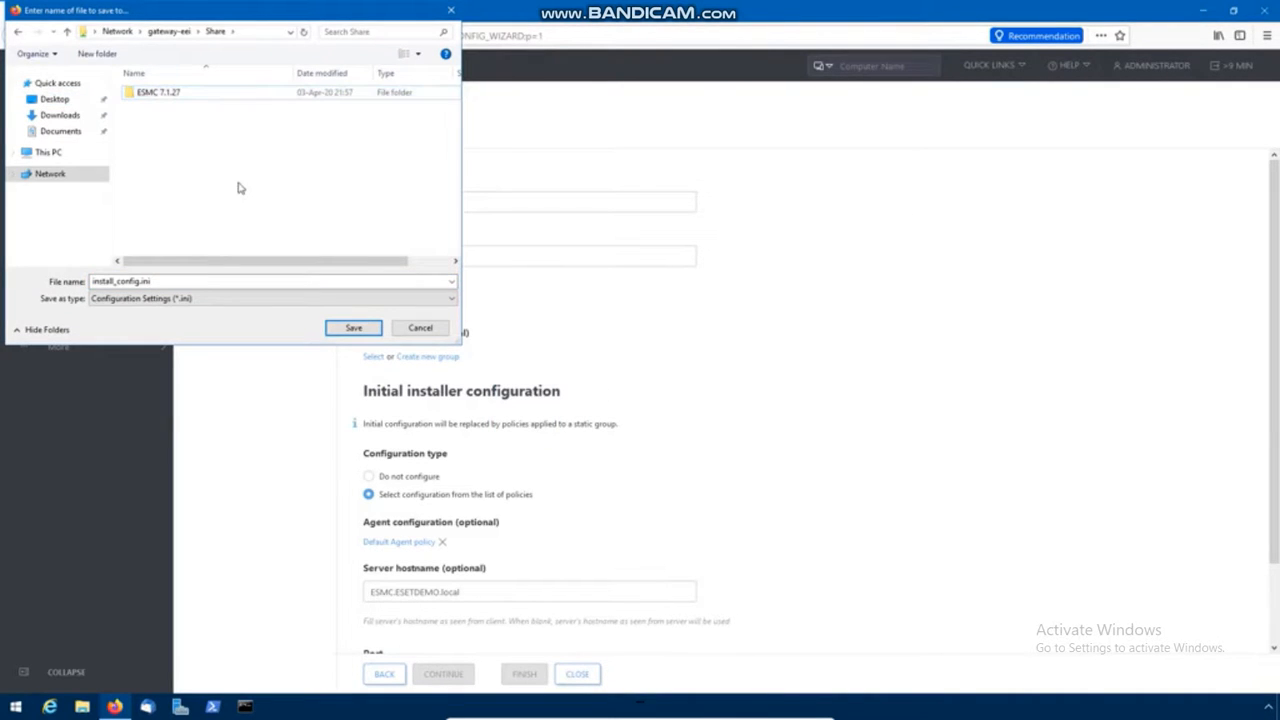
click(353, 328)
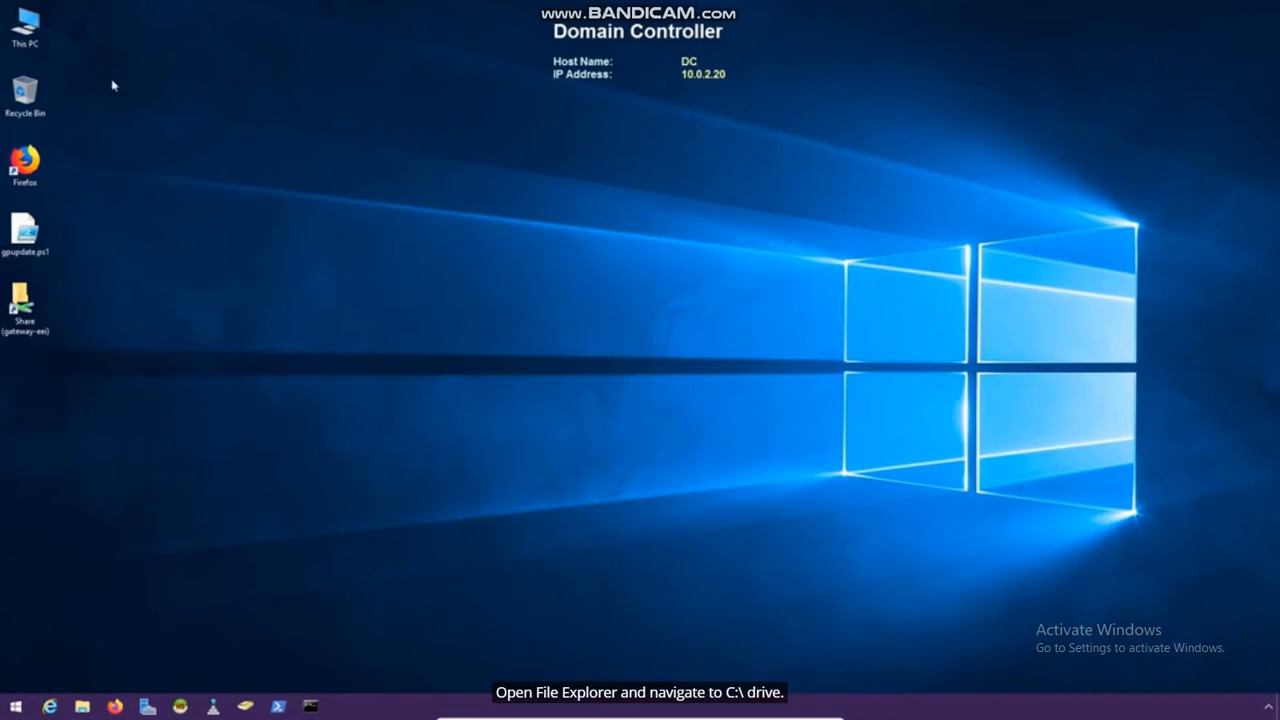
Create a new folder named AgentMSI on Local Disk (C:)
double_click(25, 30)
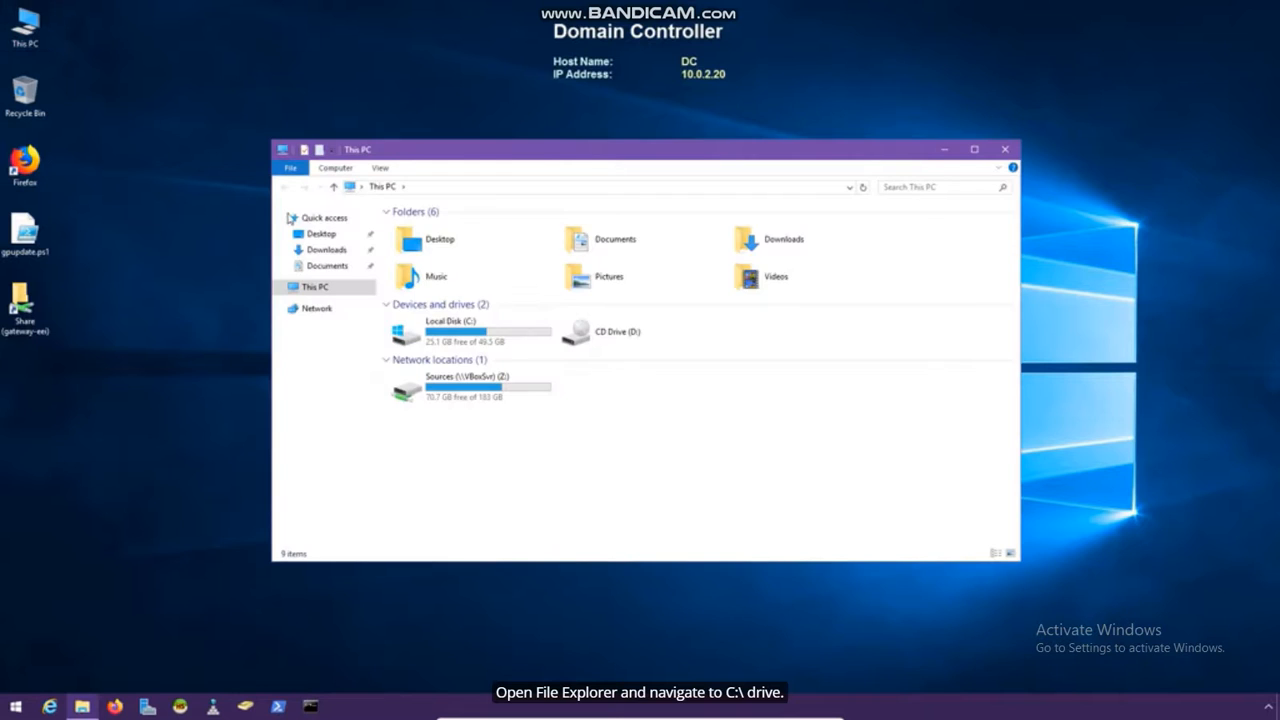
double_click(505, 332)
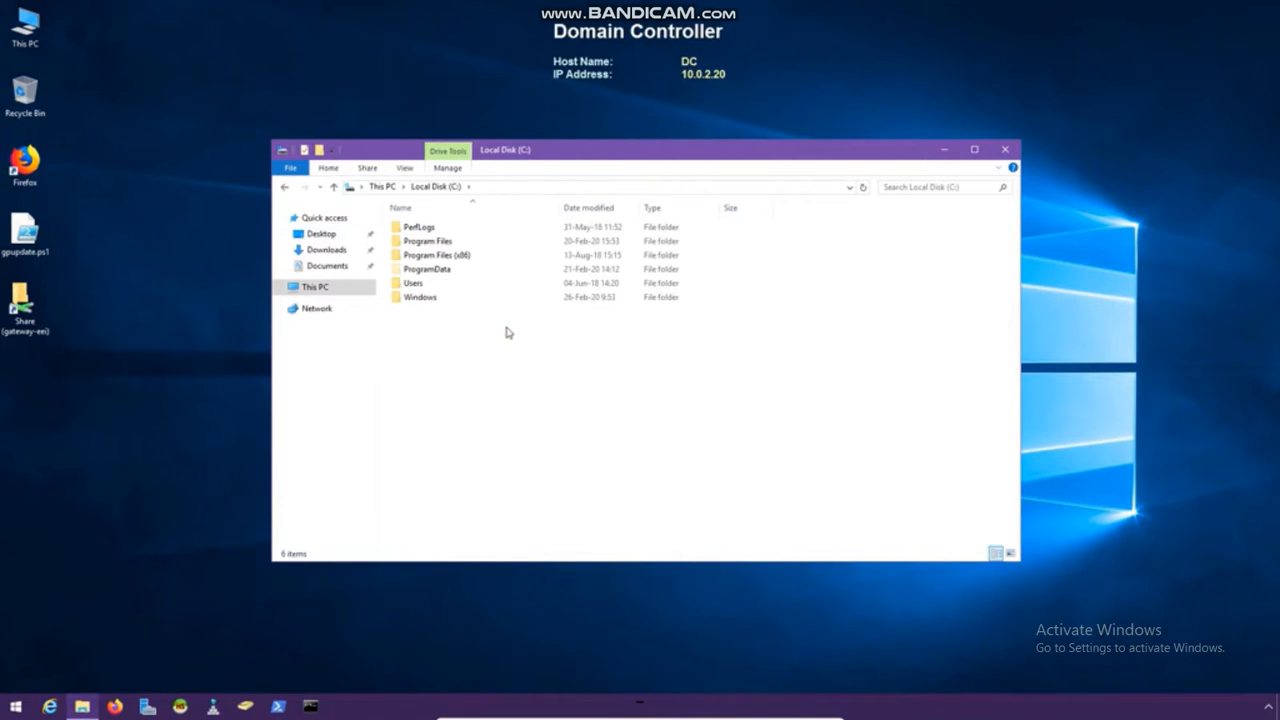
right_click(431, 331)
mouse_move(511, 461)
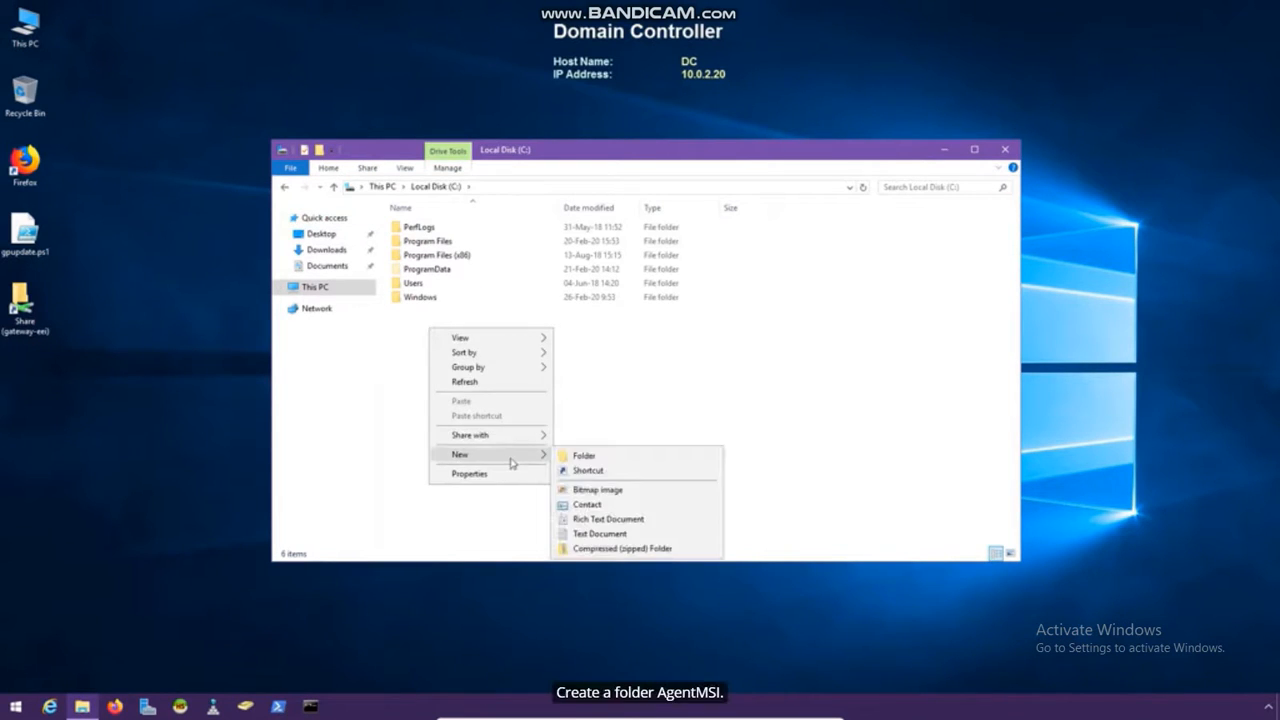
click(586, 457)
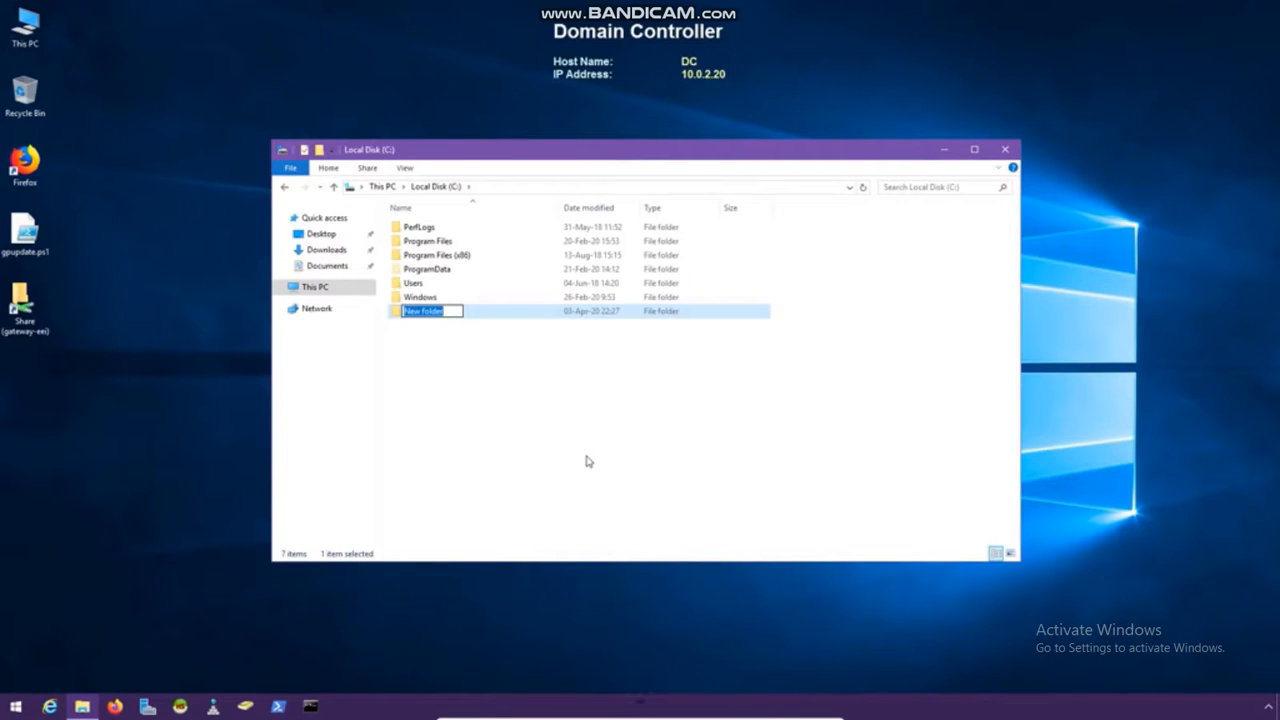
text(AgentMSI)
key(Return)
Open the Share's ESMC 7.1.27 folder in a window beside the C: drive
drag(419, 160, 234, 161)
double_click(24, 306)
drag(840, 340, 449, 340)
click(240, 234)
double_click(238, 236)
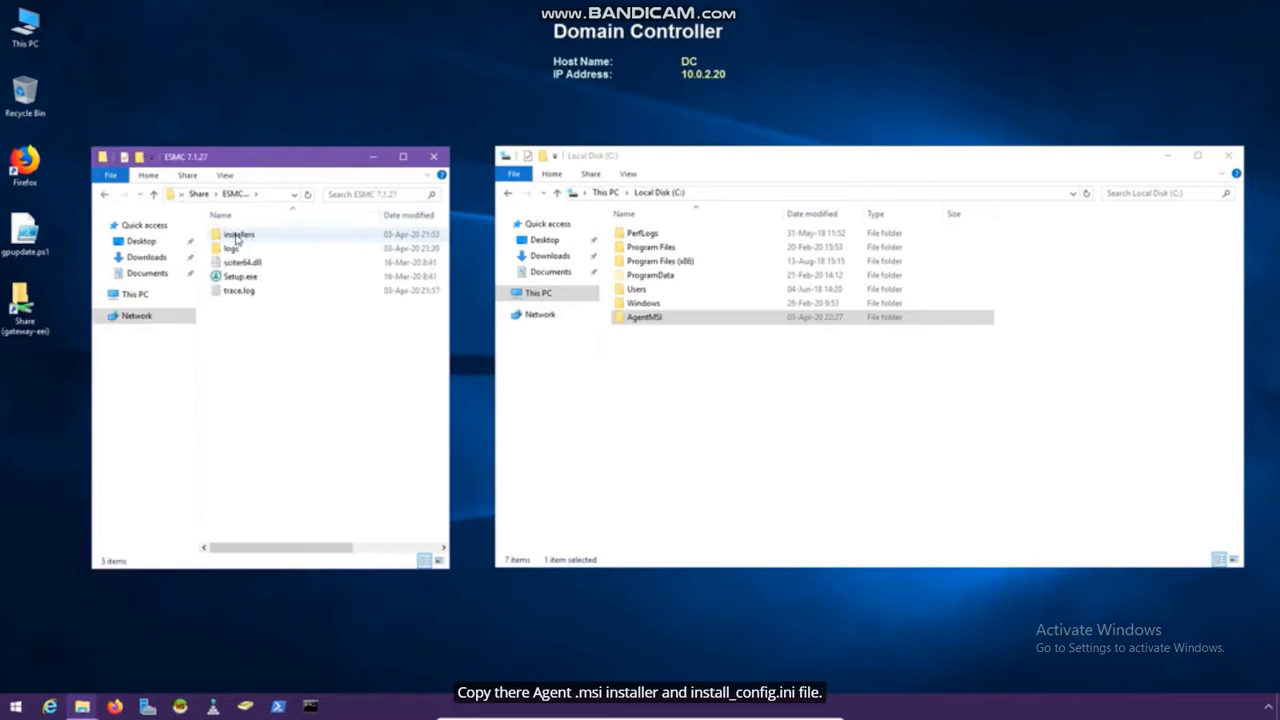
Copy Agent_x64.msi from the installers folder into C:\AgentMSI
double_click(235, 236)
click(266, 237)
right_click(283, 238)
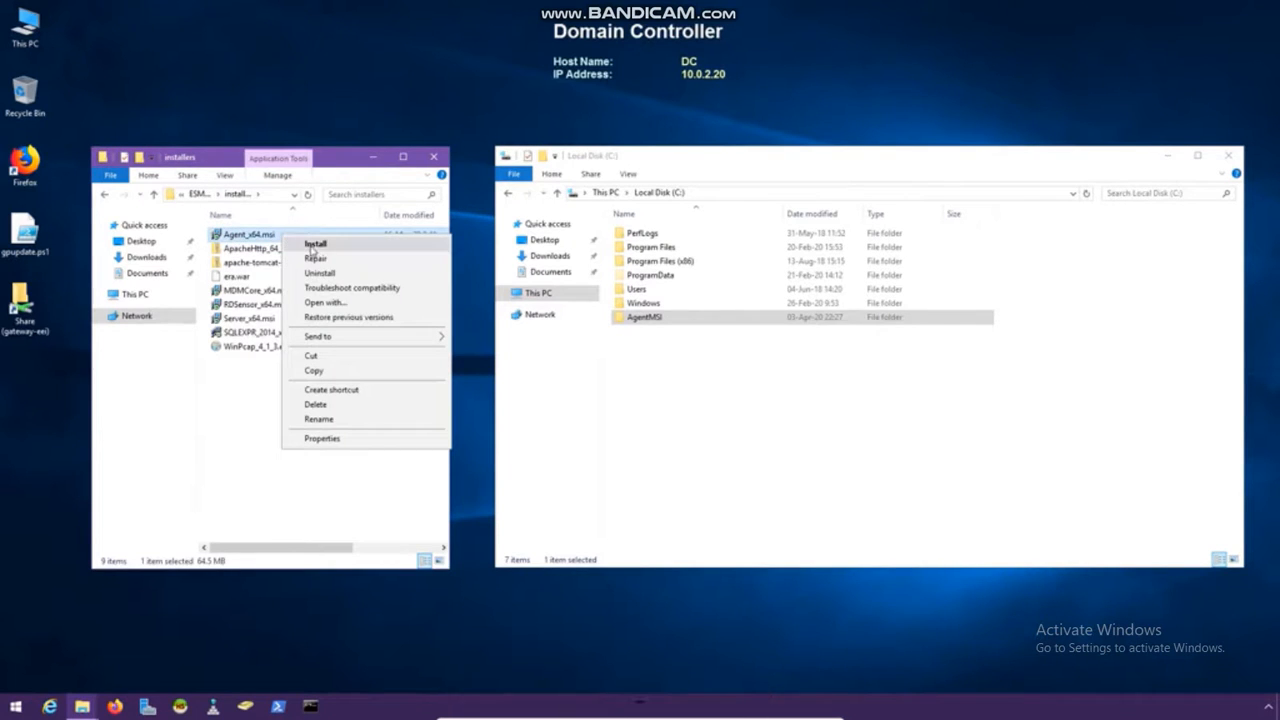
click(335, 372)
double_click(670, 318)
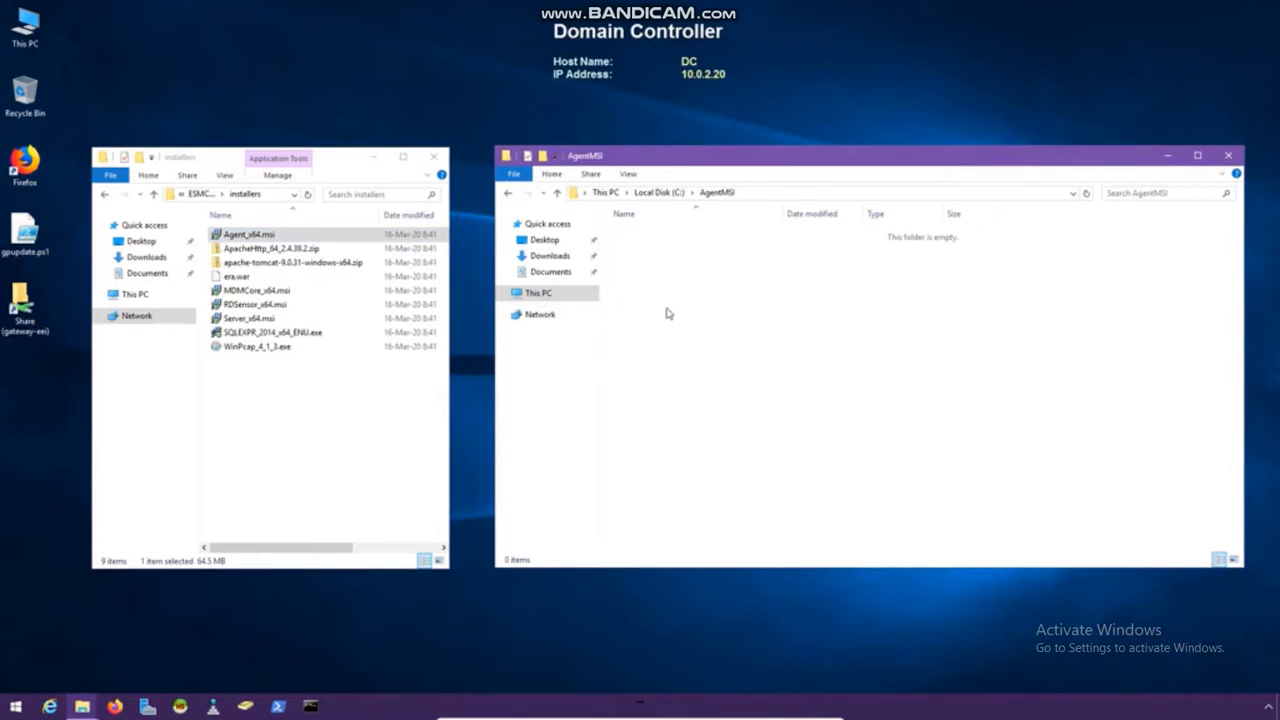
right_click(647, 264)
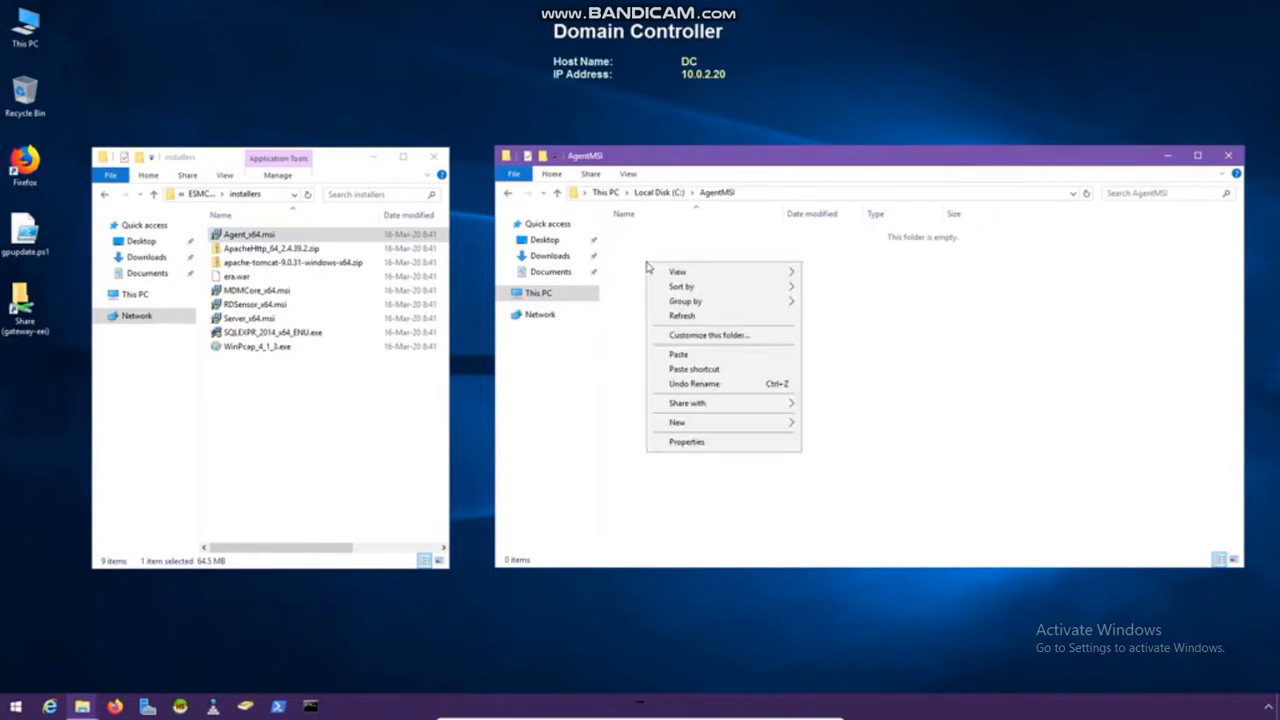
click(702, 357)
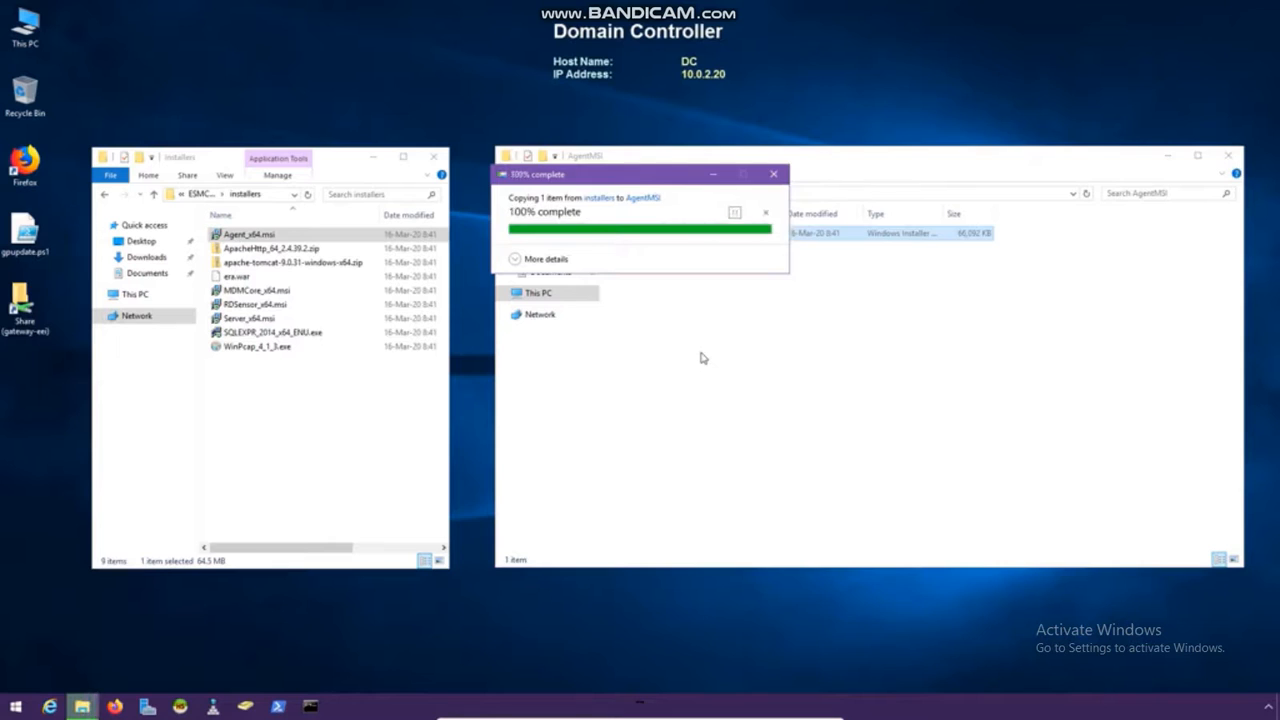
Copy install_config.ini from the Share into AgentMSI and close the Share window
click(105, 195)
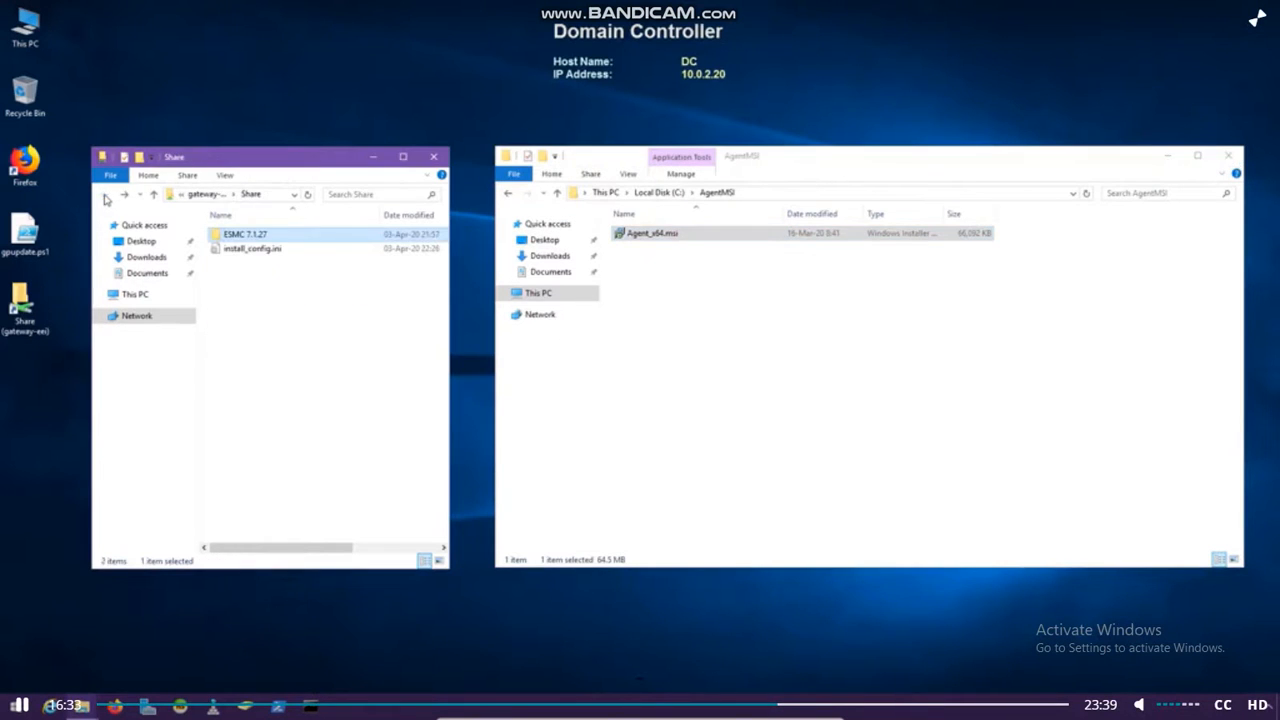
click(252, 249)
right_click(290, 251)
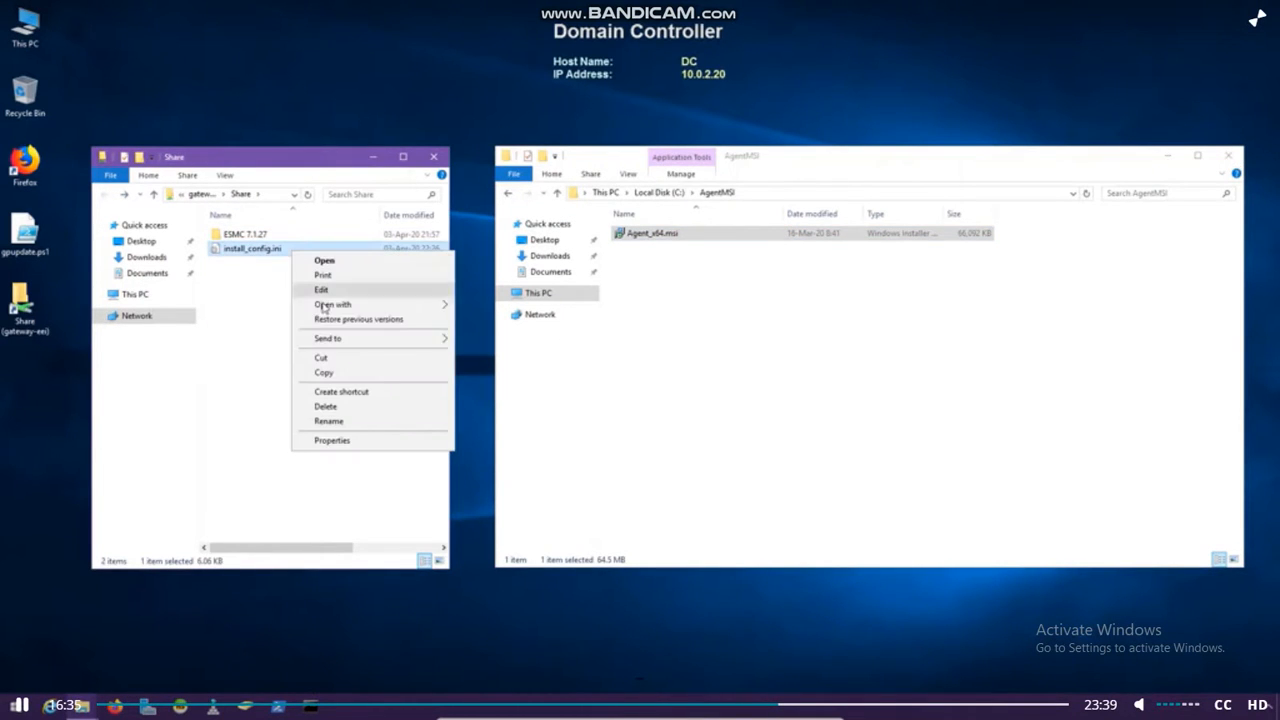
click(326, 374)
right_click(630, 281)
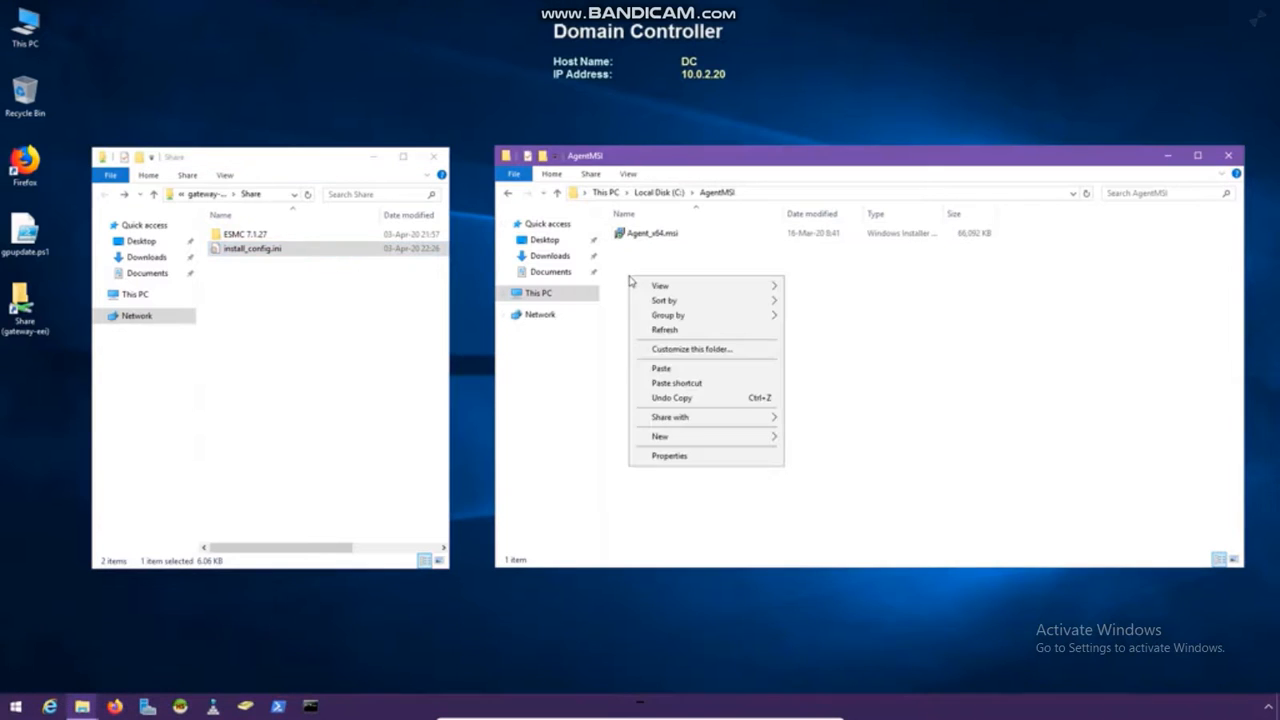
click(688, 369)
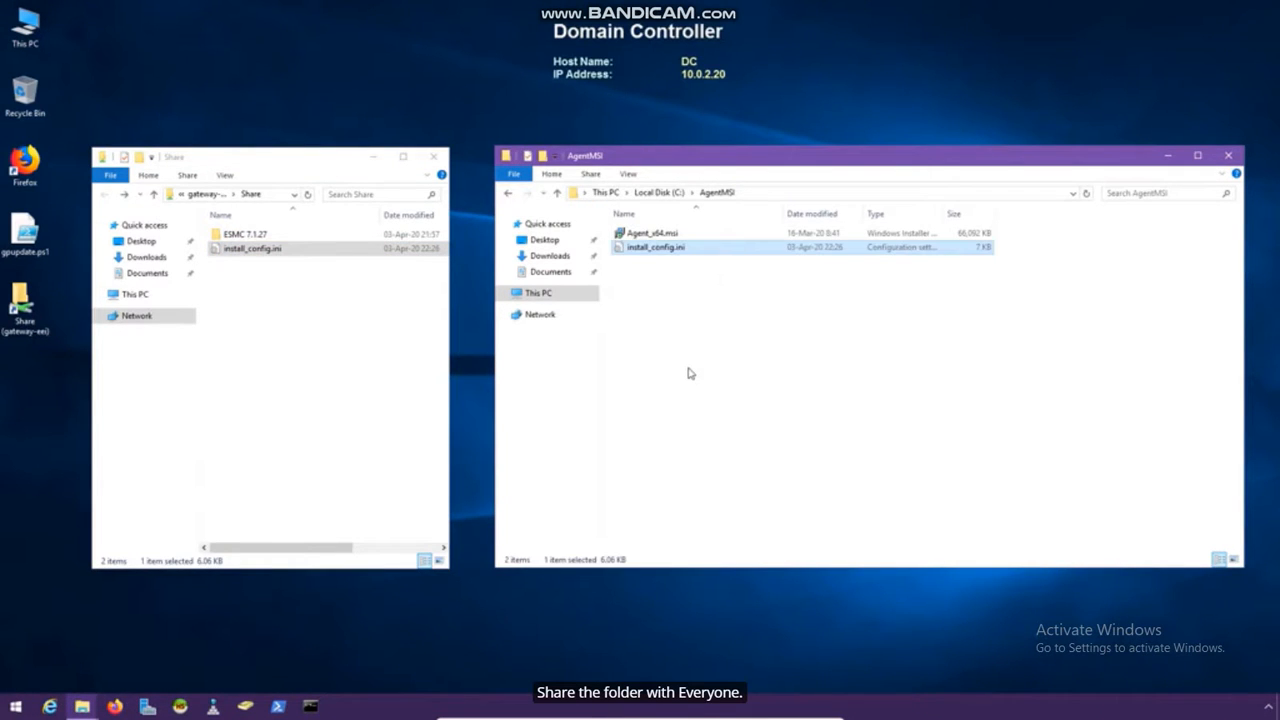
click(433, 157)
click(507, 192)
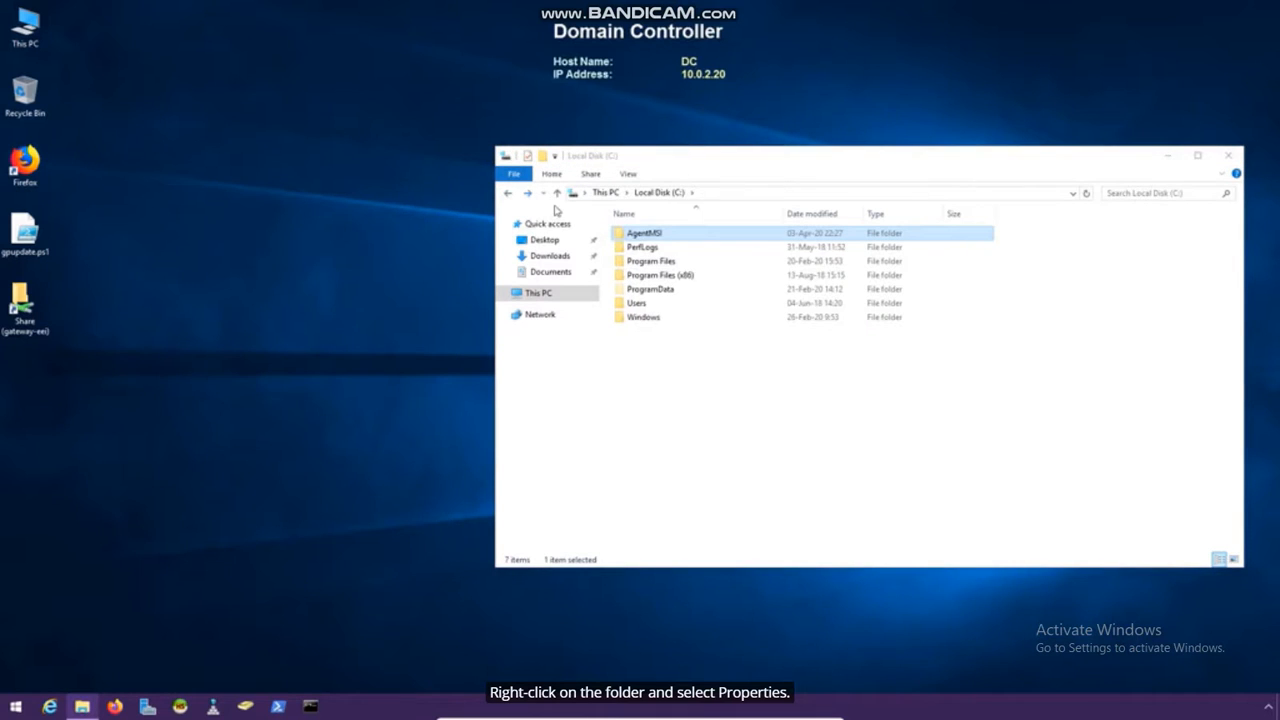
Share the AgentMSI folder through Advanced Sharing with Read permission for Everyone
right_click(670, 235)
click(748, 474)
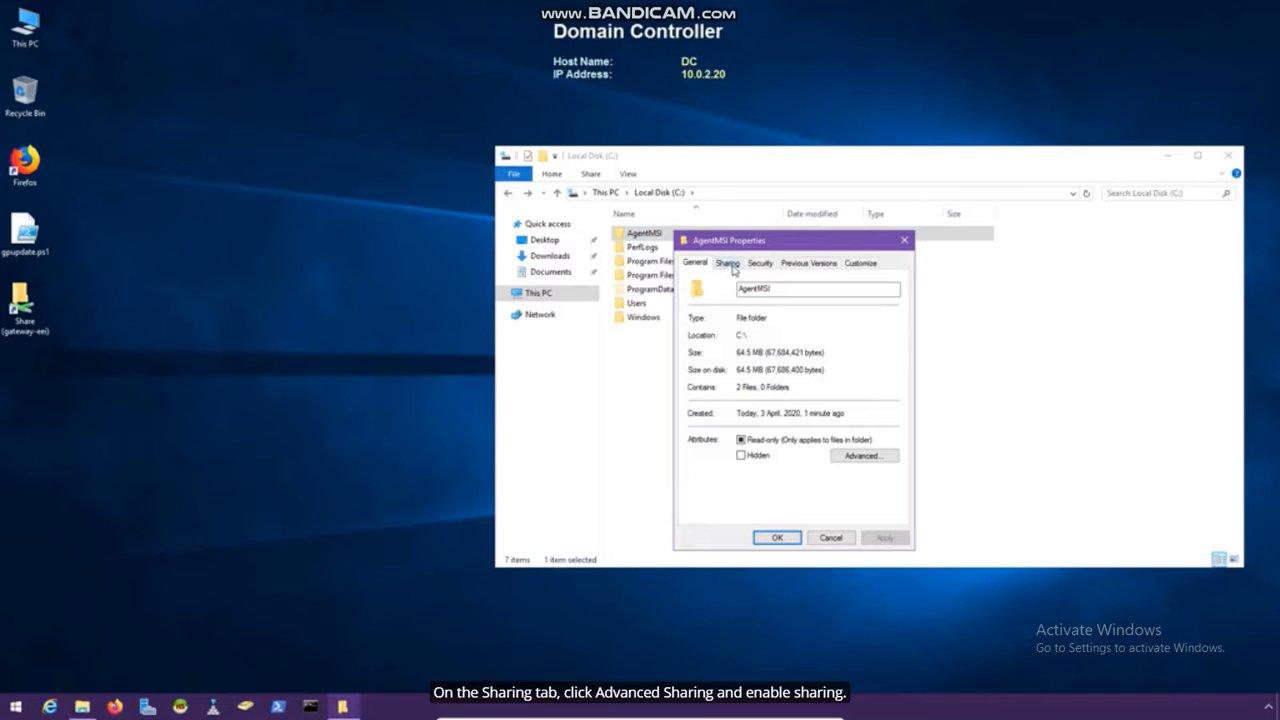
click(733, 266)
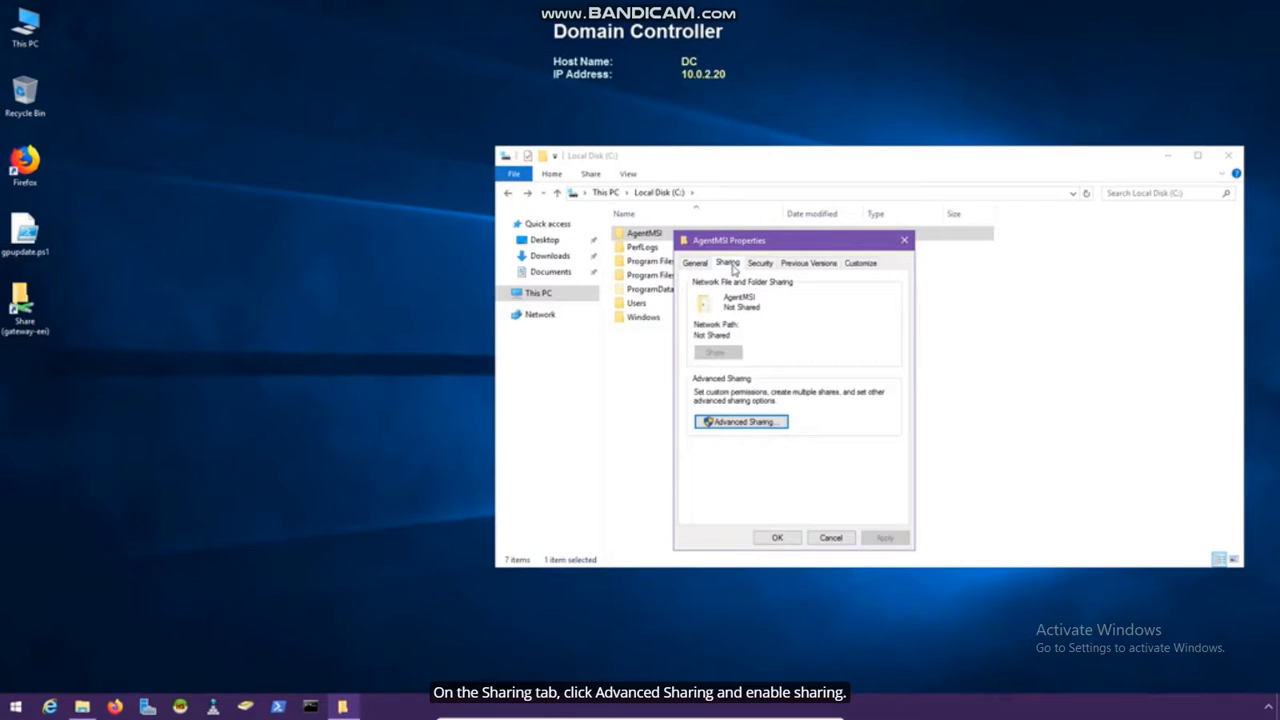
click(752, 422)
click(694, 287)
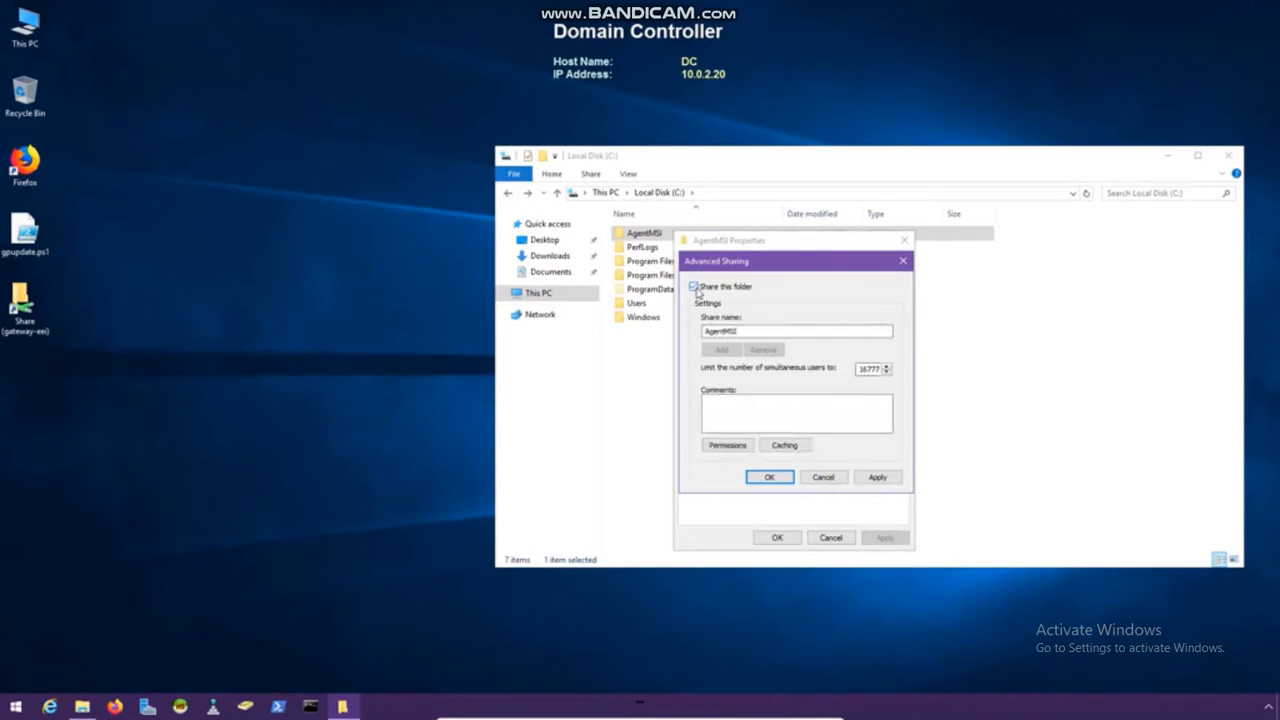
click(735, 445)
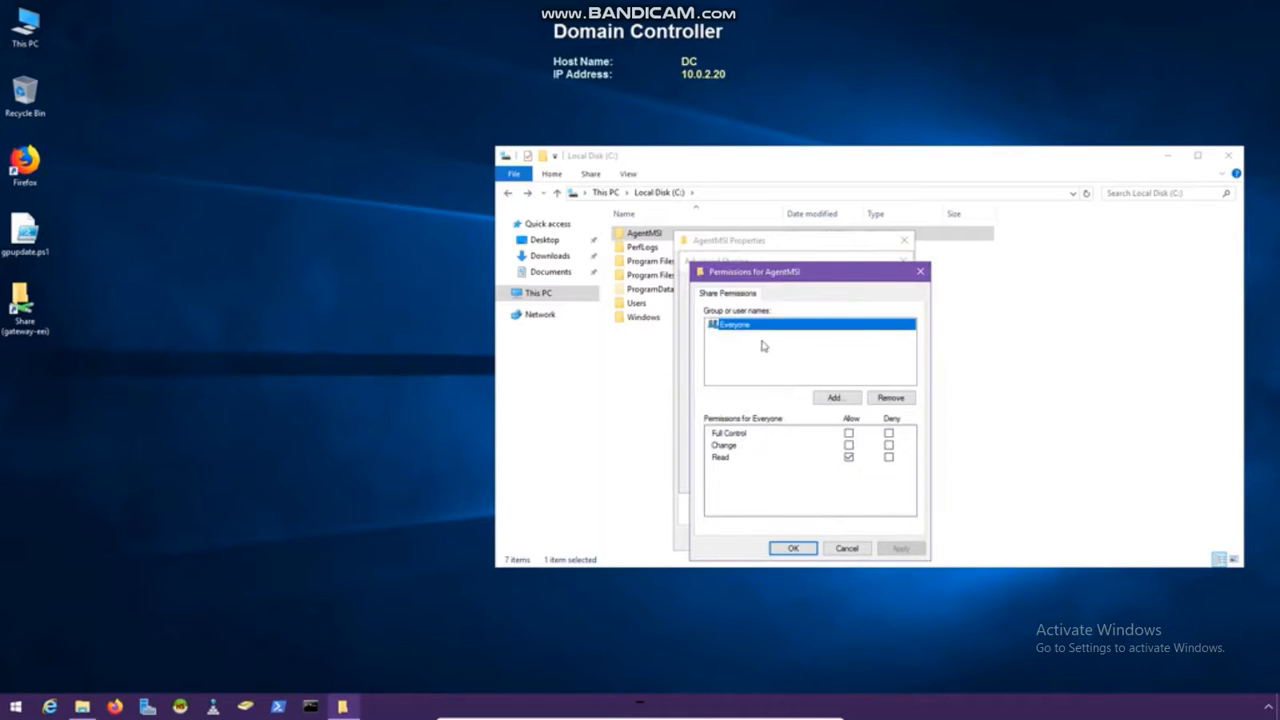
click(807, 552)
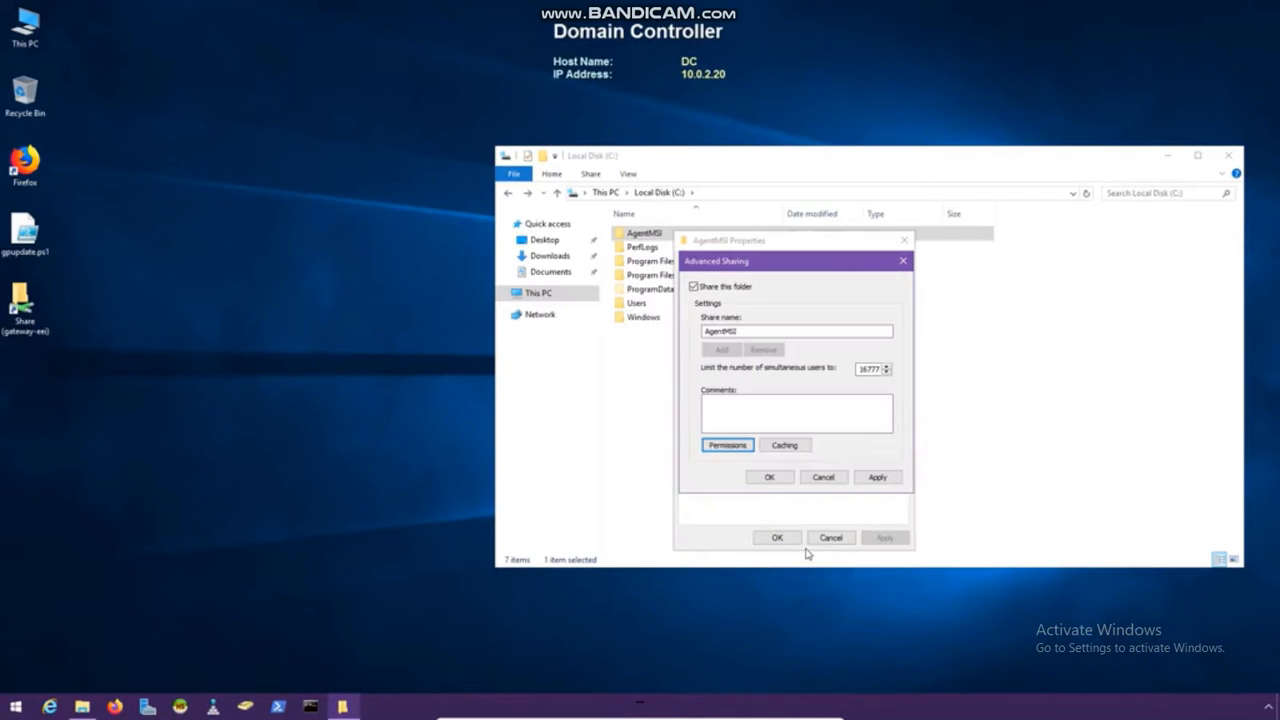
click(785, 480)
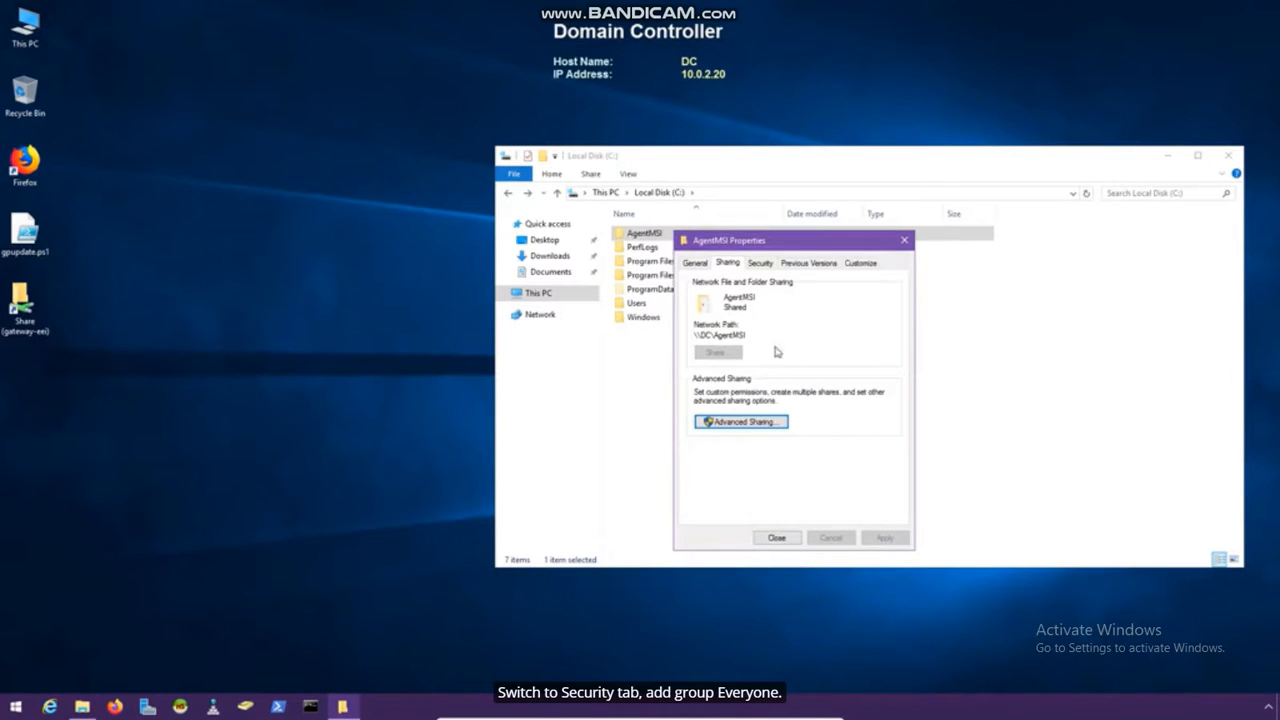
Add Everyone to AgentMSI's Security permissions, apply, and close the properties and Explorer window
click(760, 263)
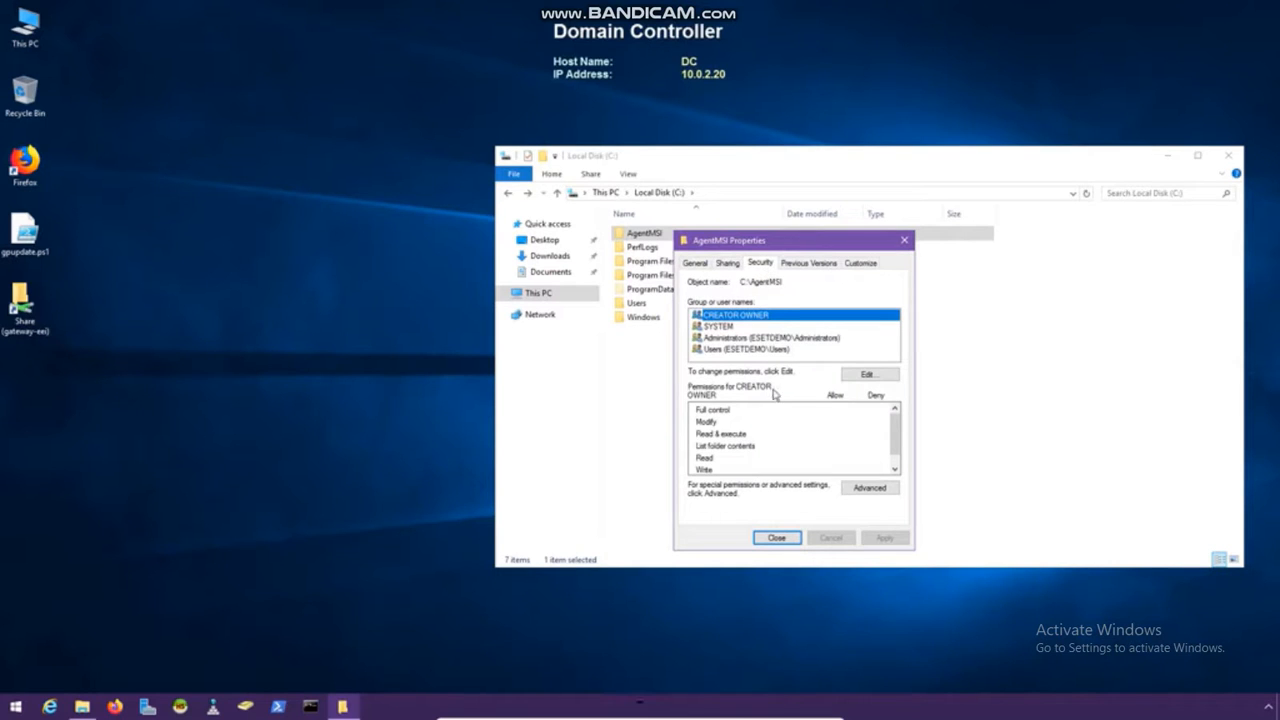
click(878, 375)
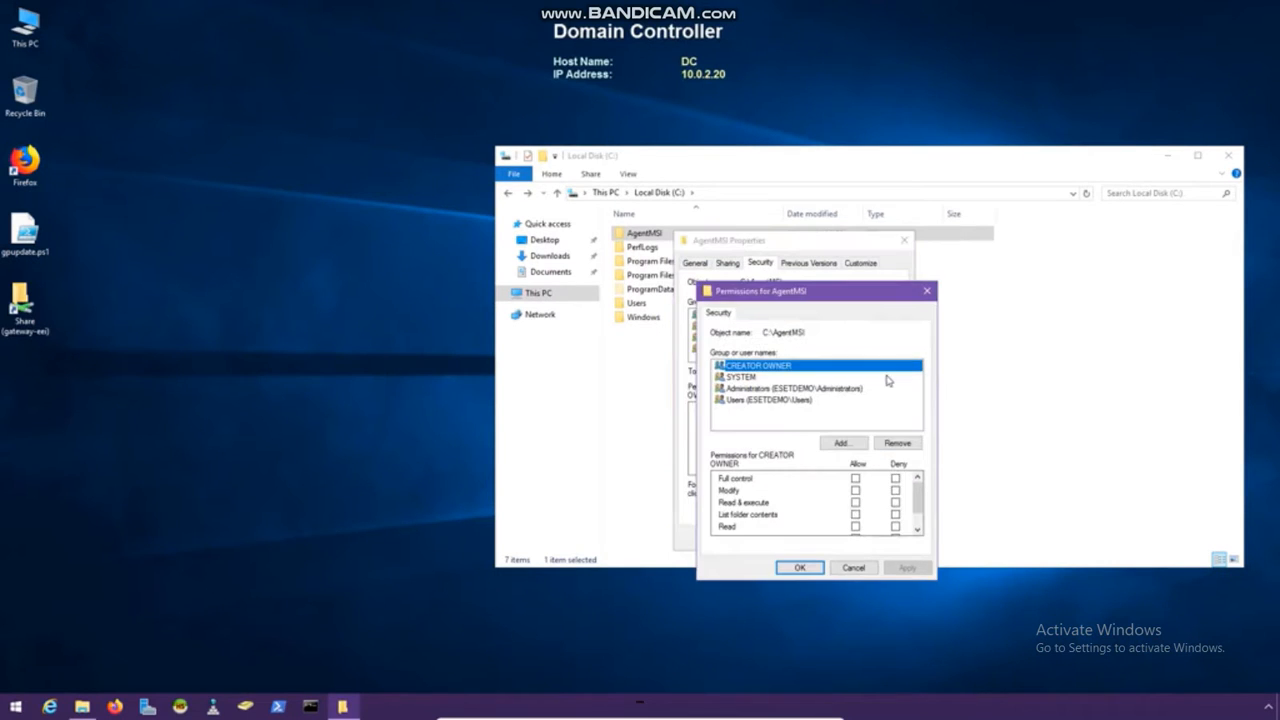
click(860, 444)
text(Everyone)
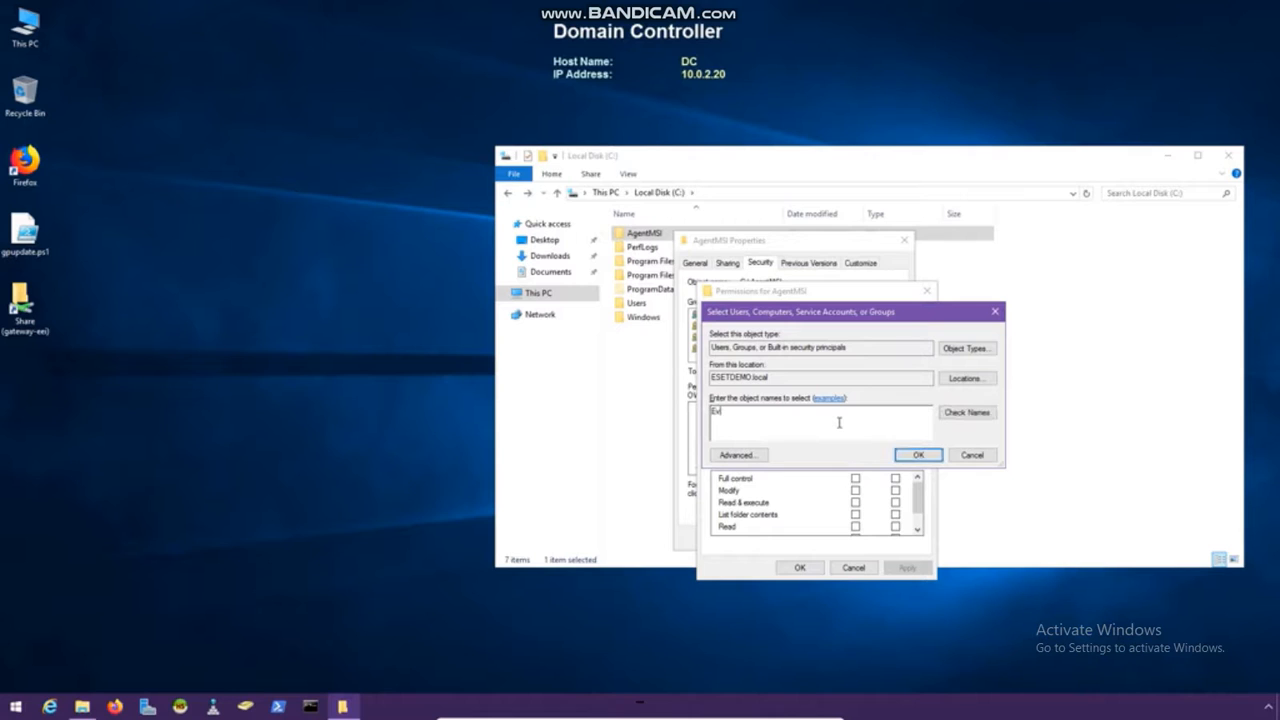
click(918, 456)
scroll(852, 495, down, 1)
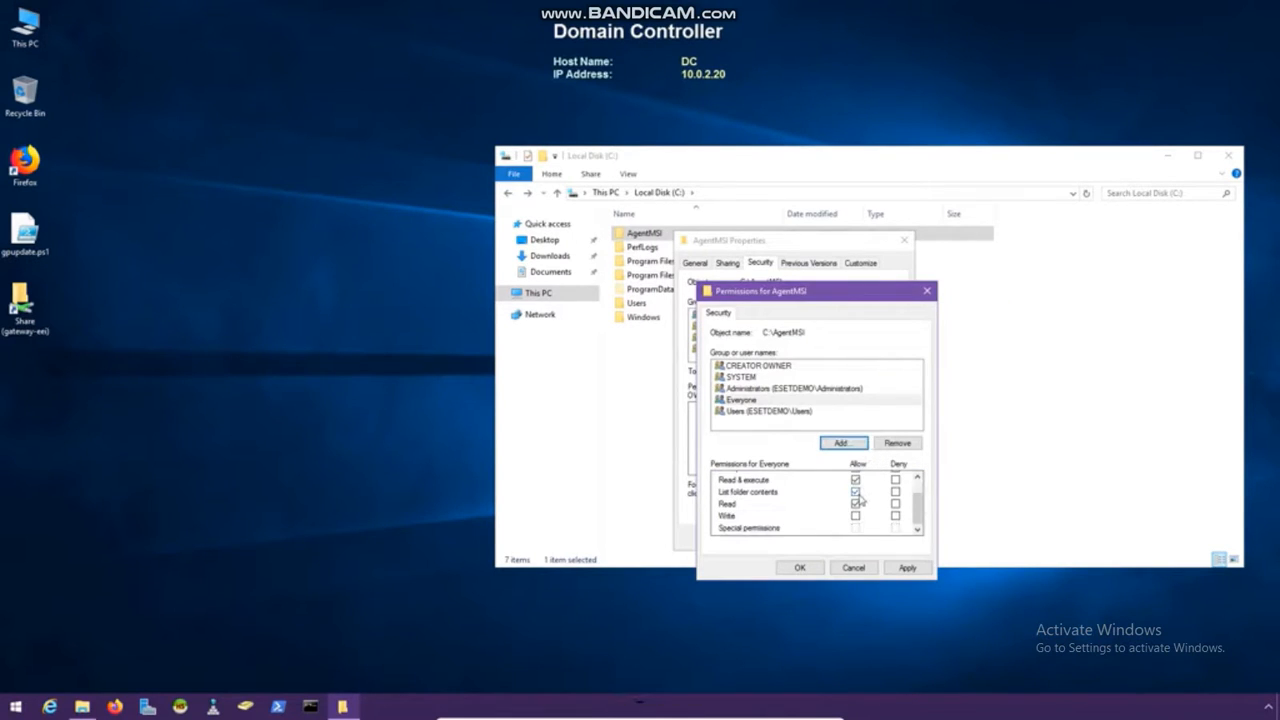
click(904, 568)
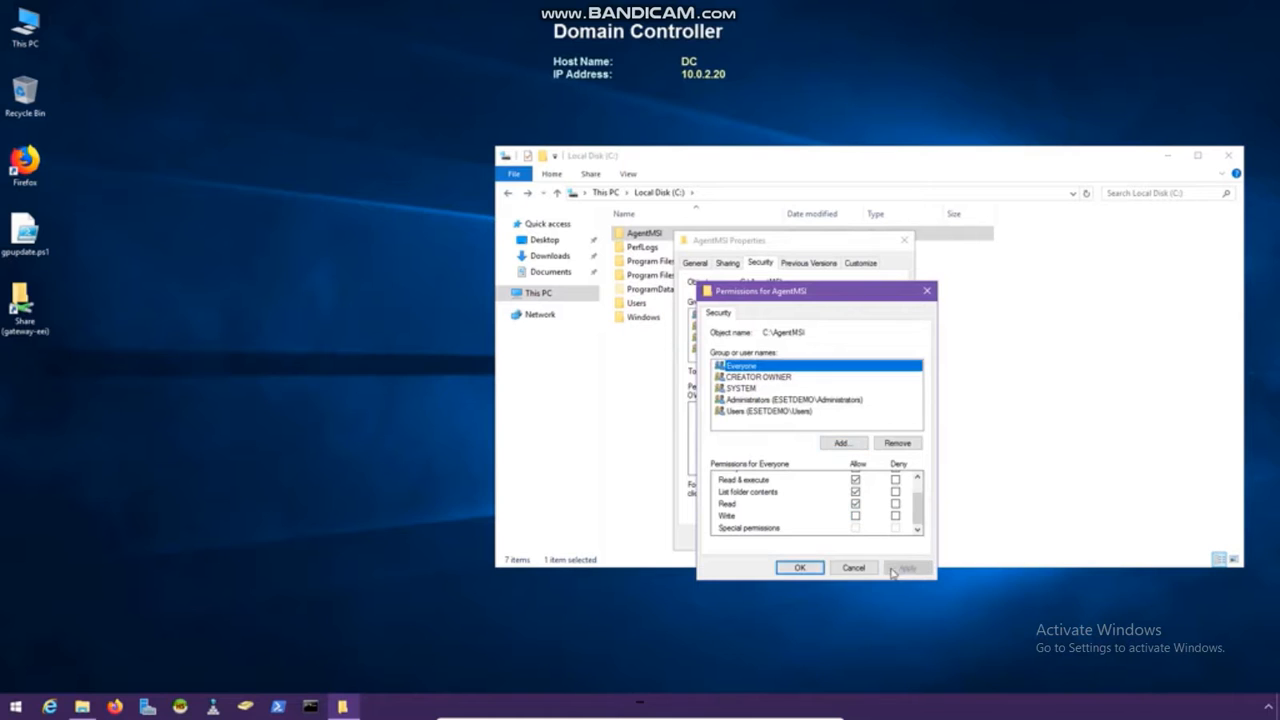
click(803, 568)
click(790, 538)
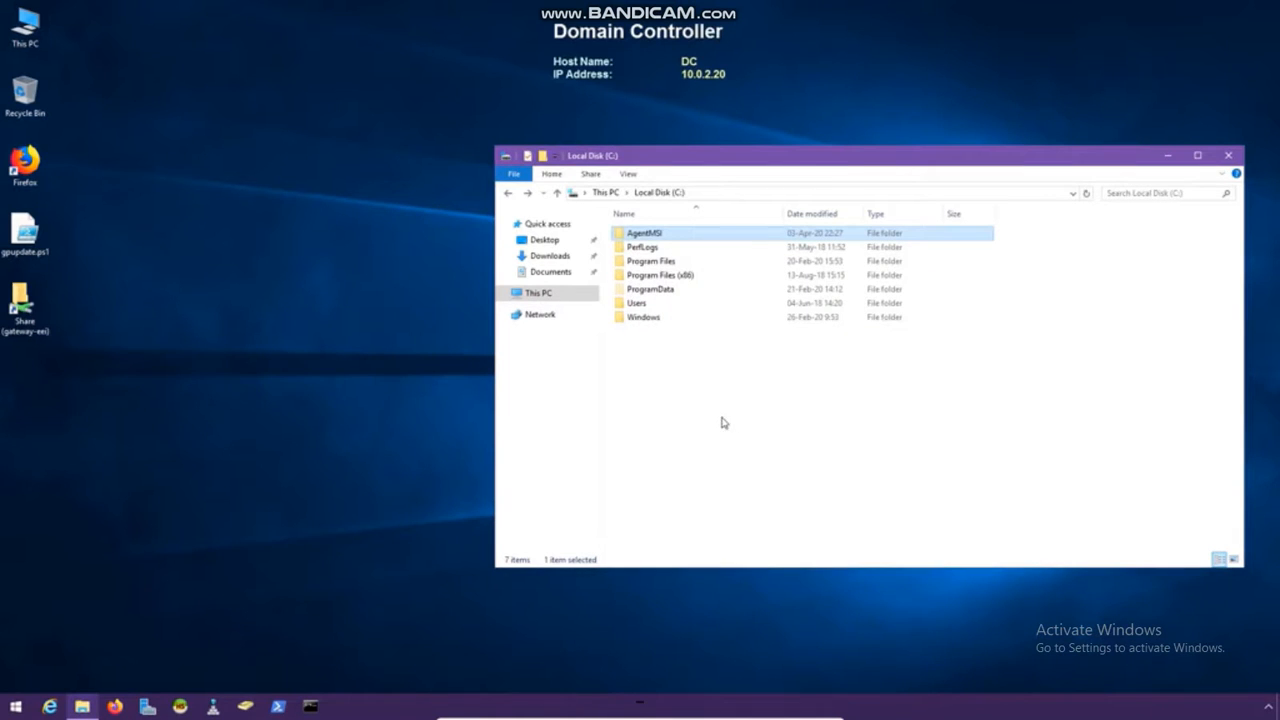
click(1227, 157)
click(754, 382)
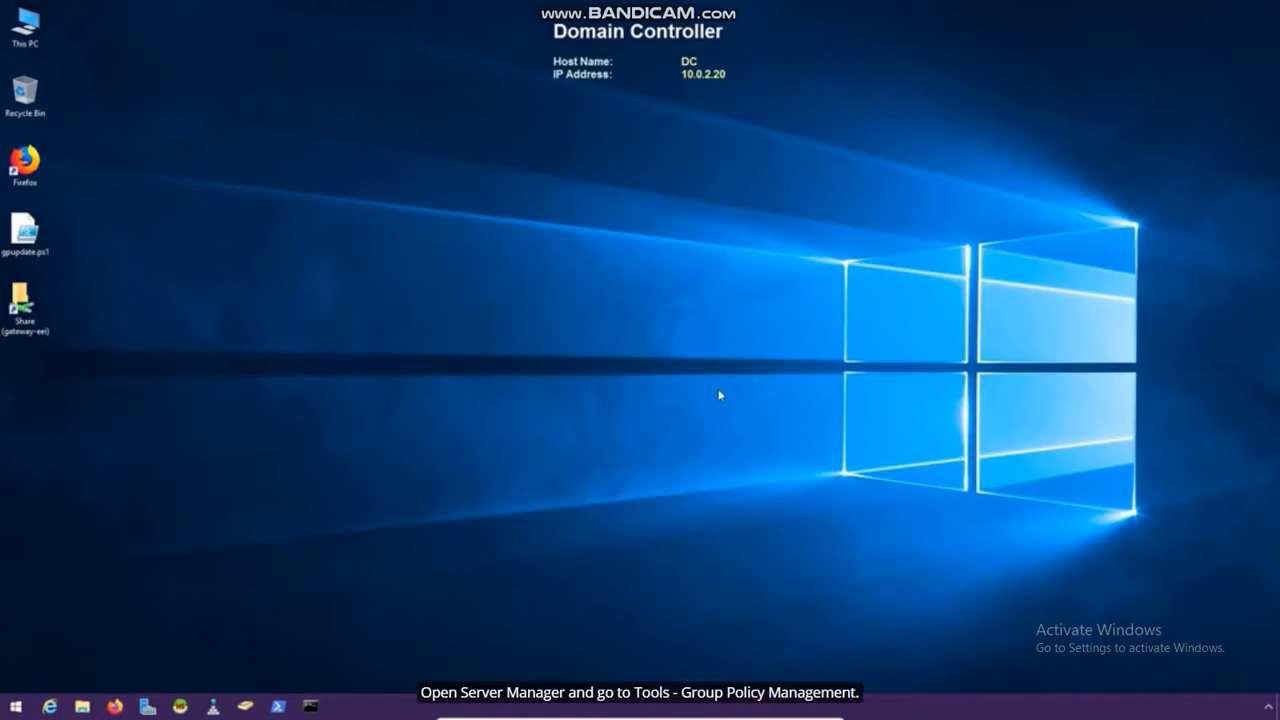
Launch Server Manager and open Group Policy Management from the Tools menu
click(148, 707)
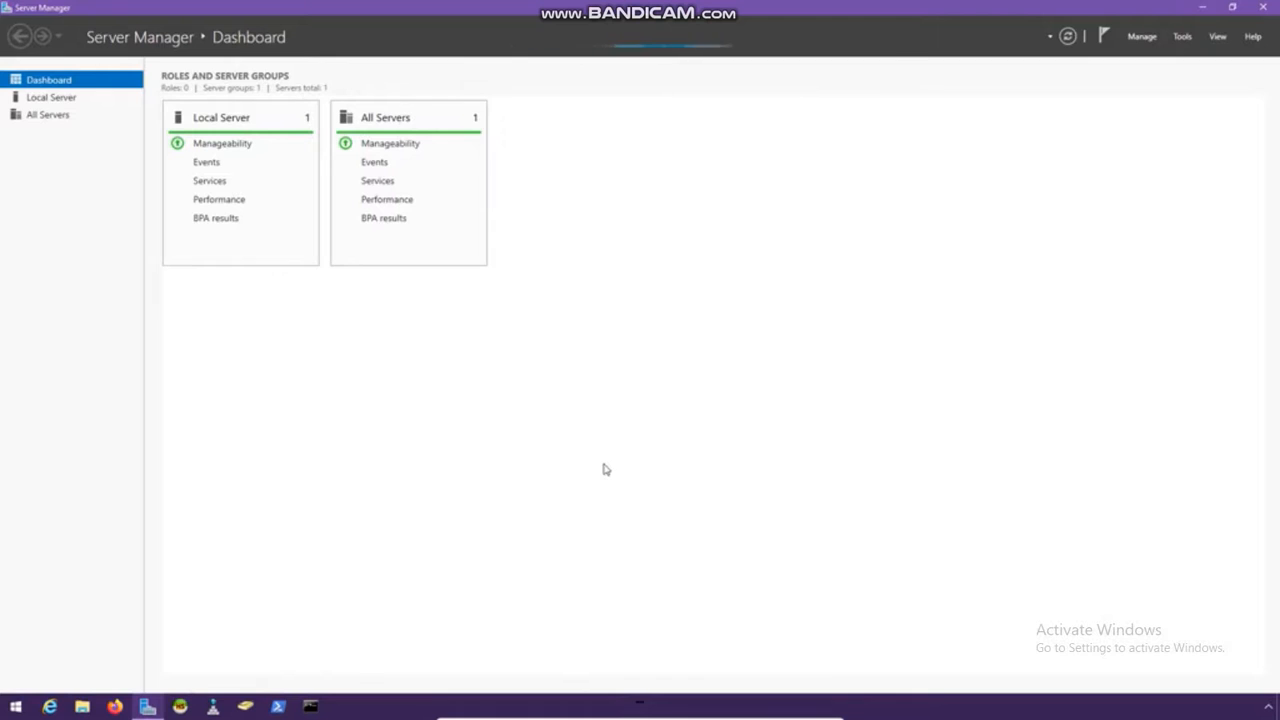
click(1181, 37)
click(1172, 230)
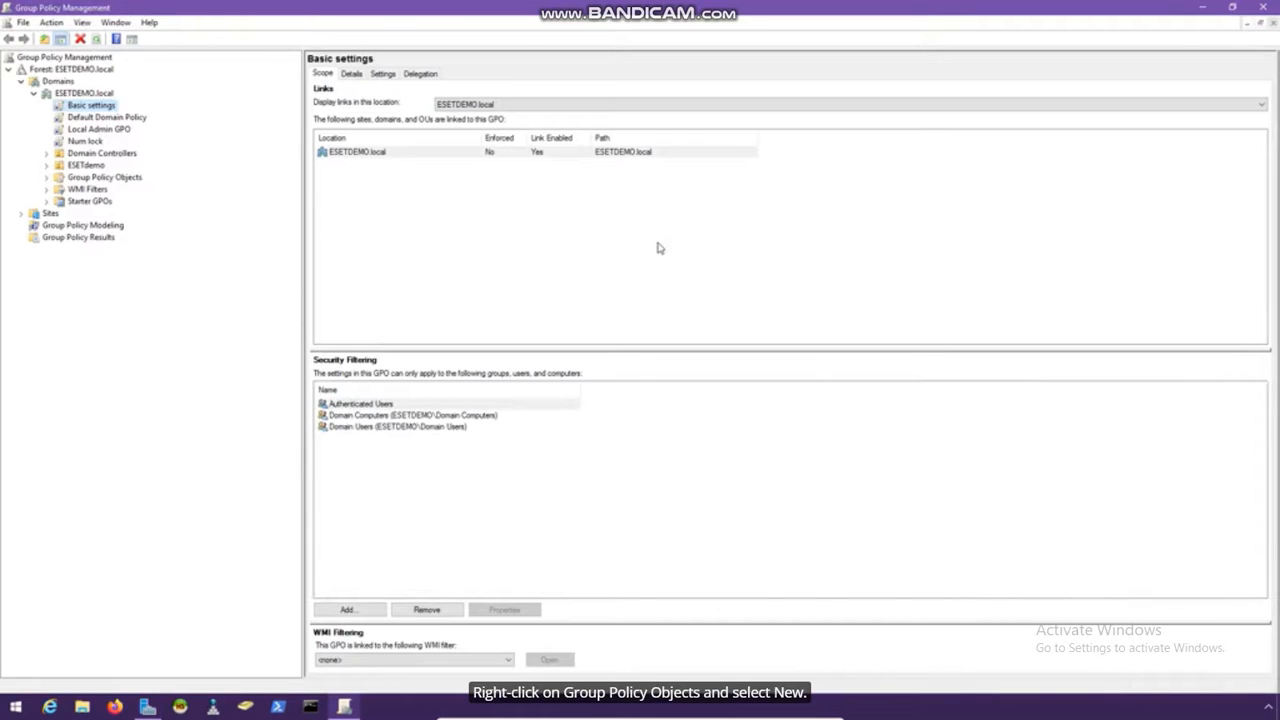
Create a GPO named 'EM Agent MSI with INI' under Group Policy Objects and select it
click(124, 178)
right_click(124, 178)
click(151, 186)
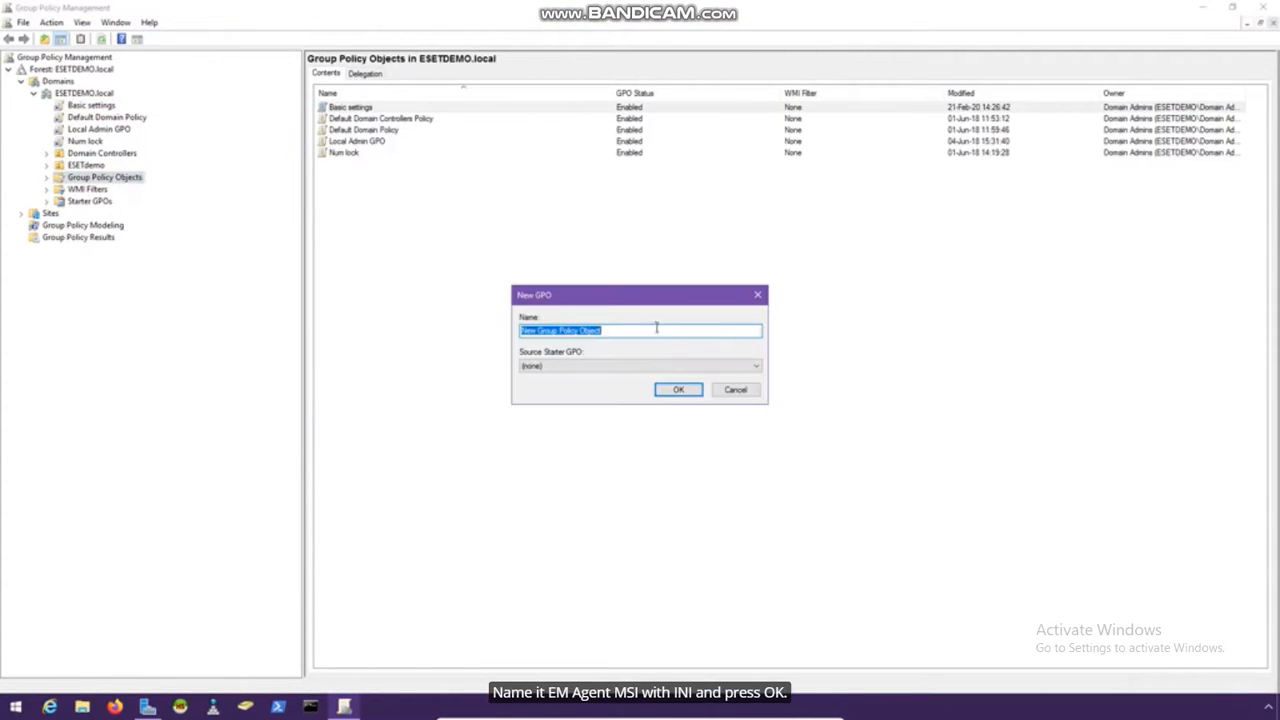
text(EM Agen)
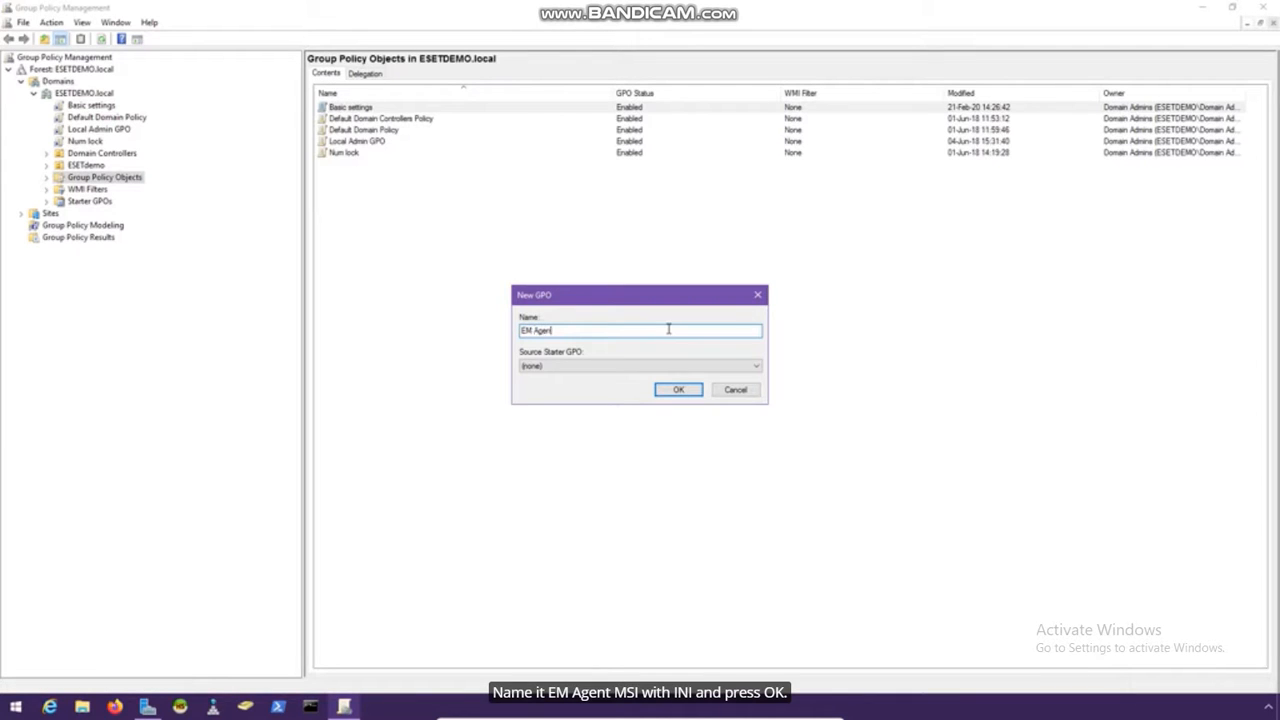
text(t MSI with INI)
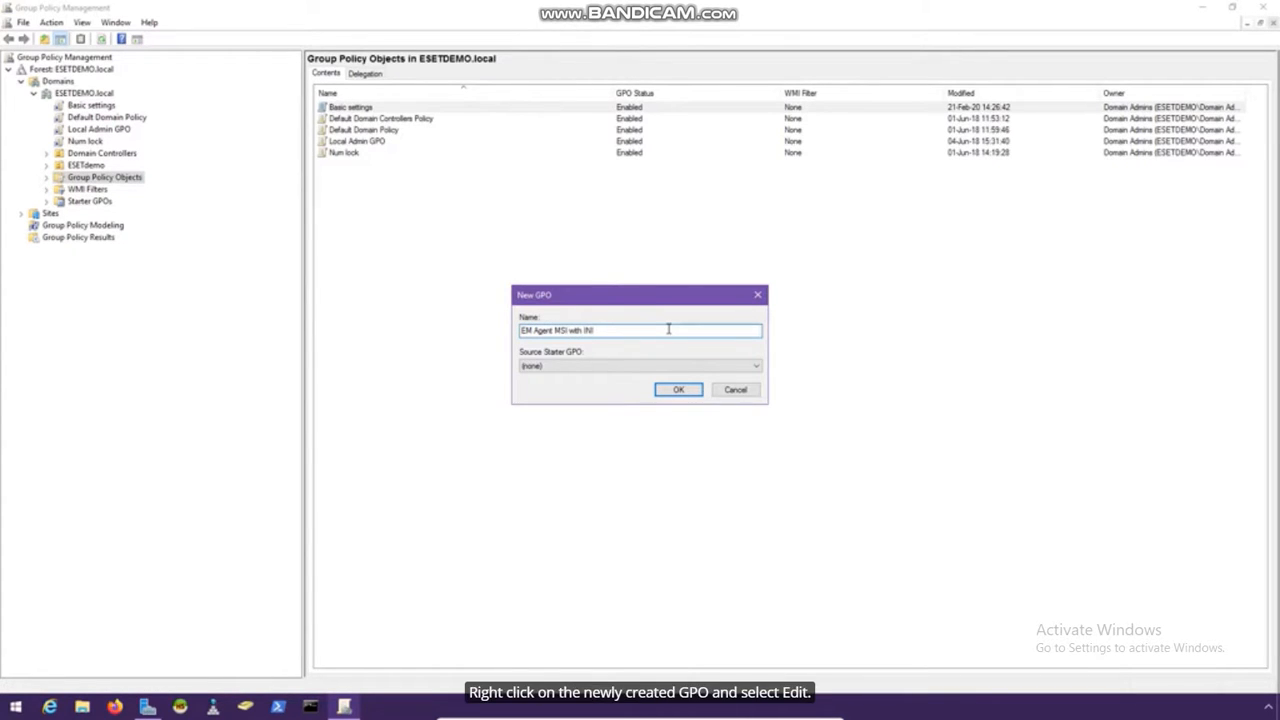
click(690, 391)
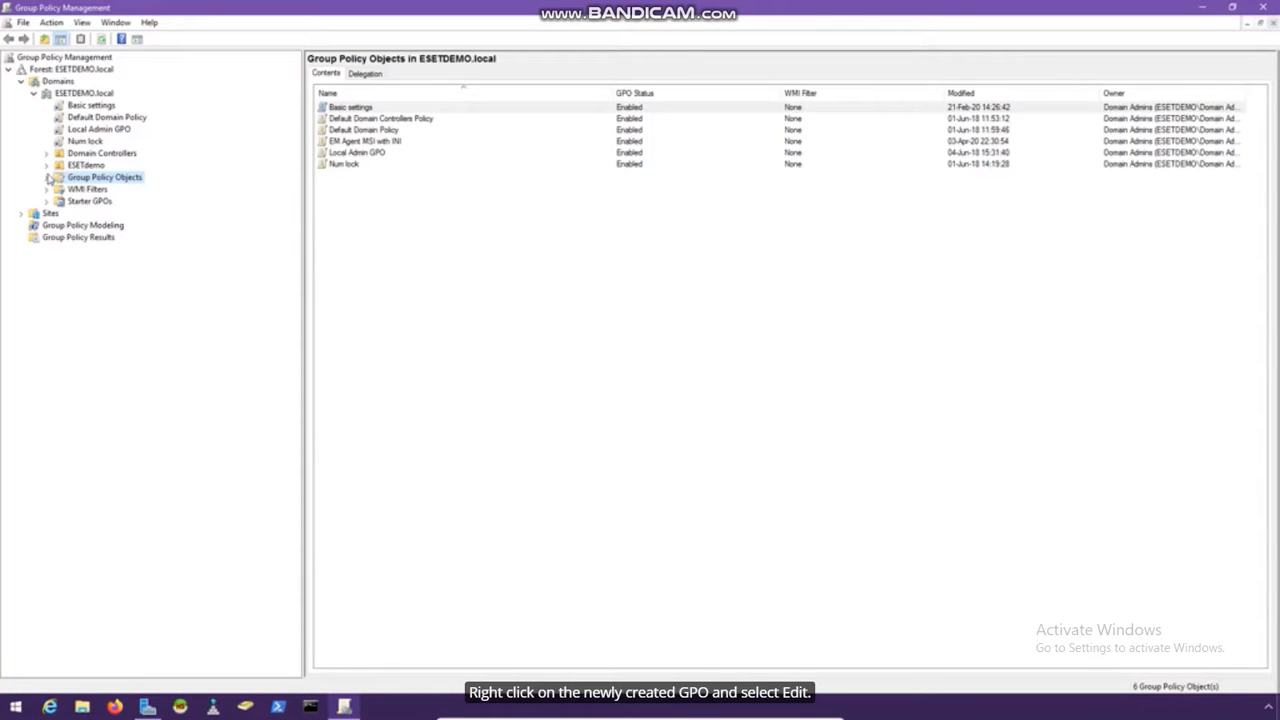
click(46, 177)
click(107, 228)
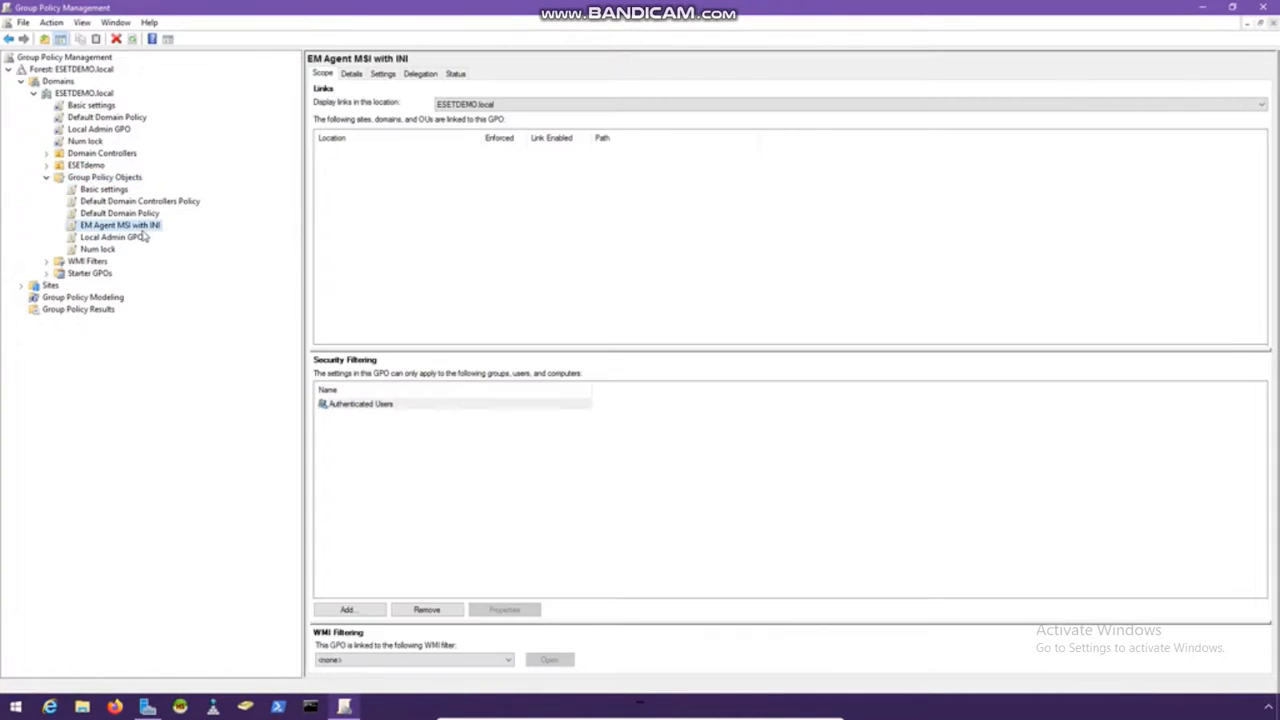
Edit the EM Agent MSI with INI GPO and expand Computer Policies > Software Settings > Software installation
right_click(155, 230)
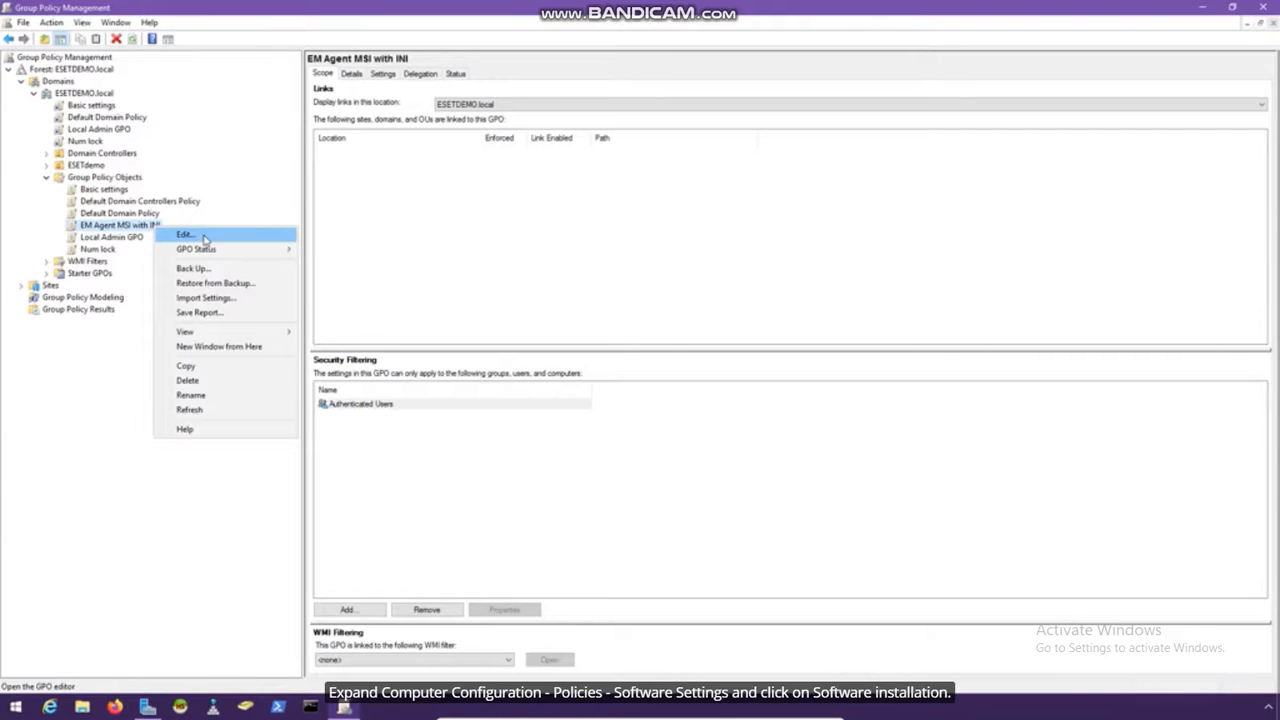
click(205, 238)
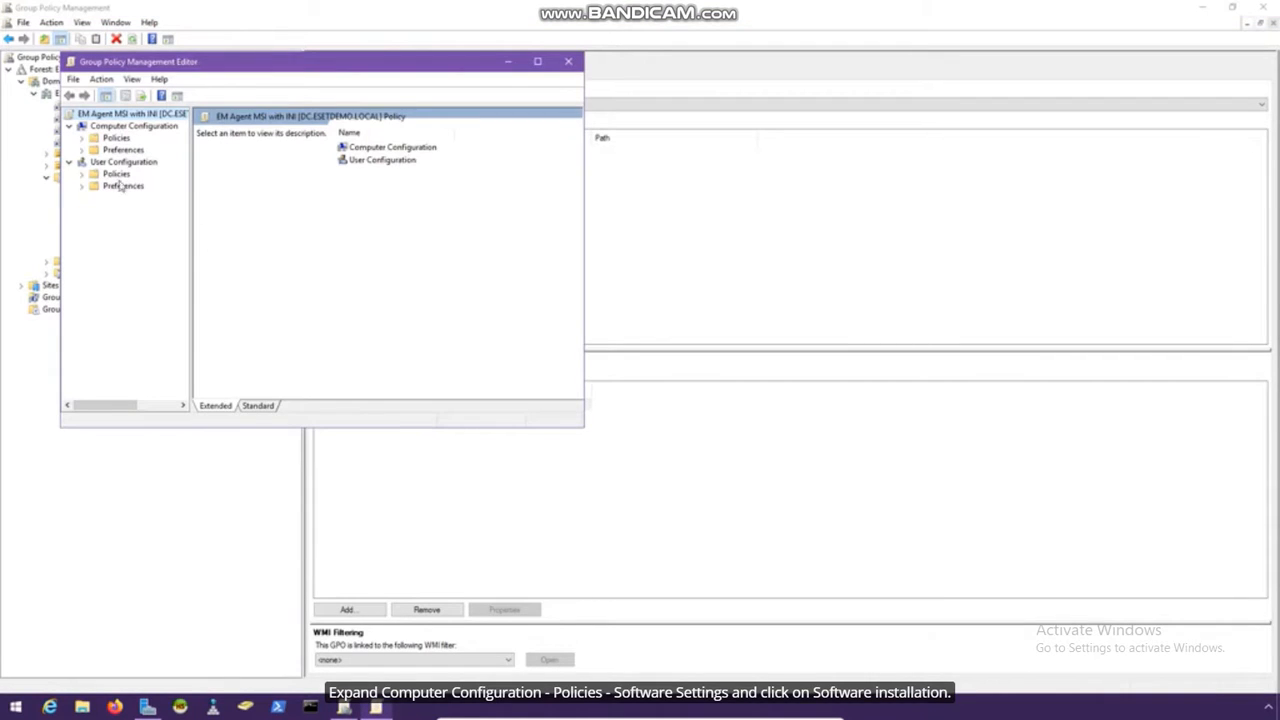
click(83, 138)
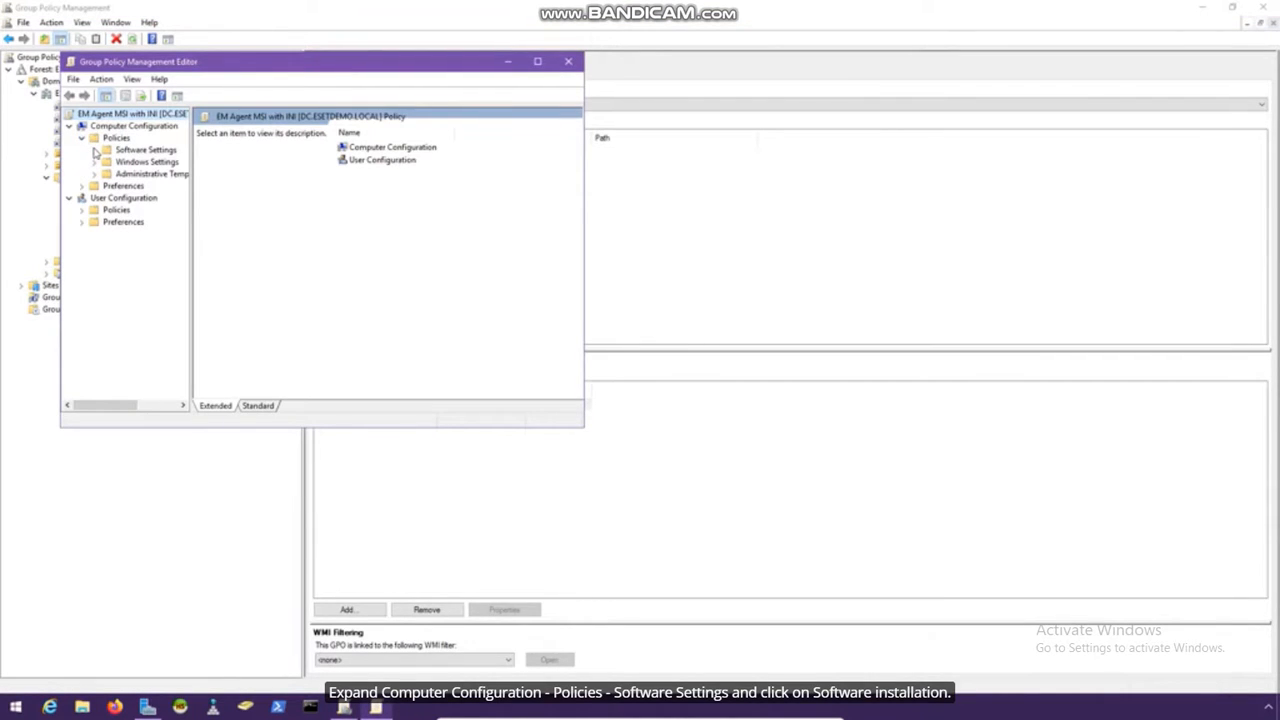
click(94, 150)
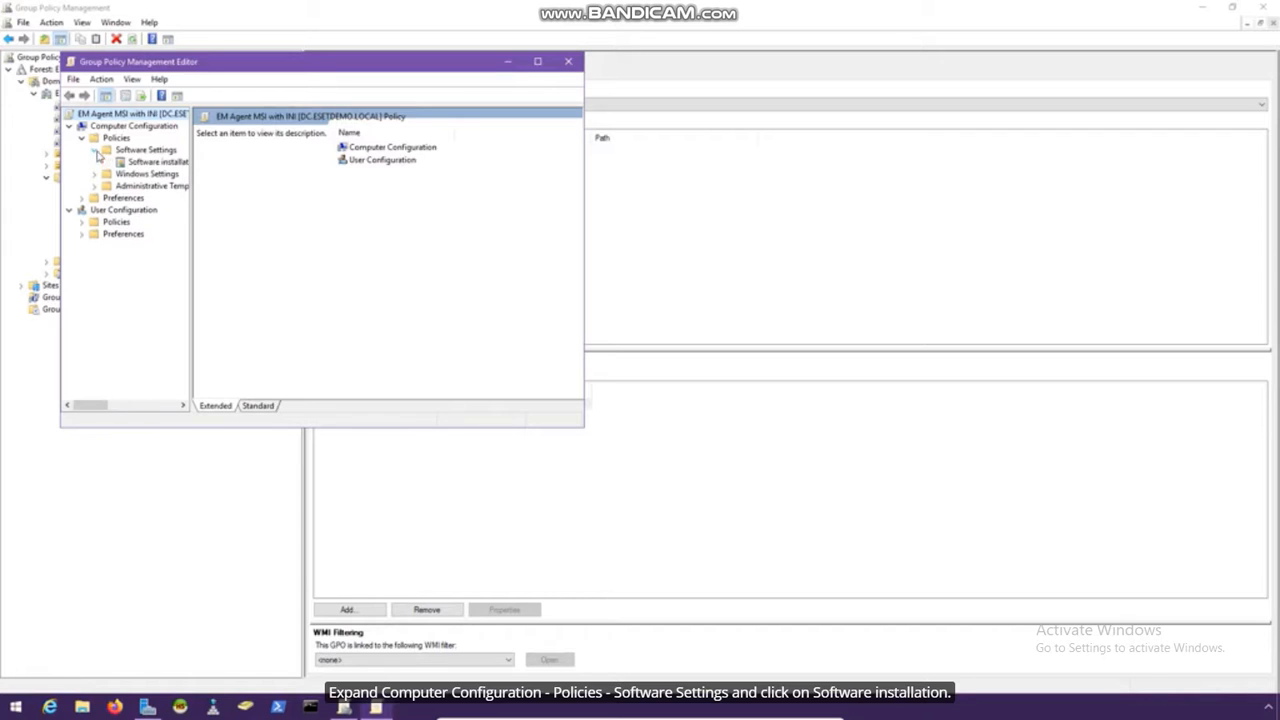
click(150, 162)
Add \\dc\AgentMSI\Agent_x64.msi as an Assigned package and close the editor
right_click(171, 166)
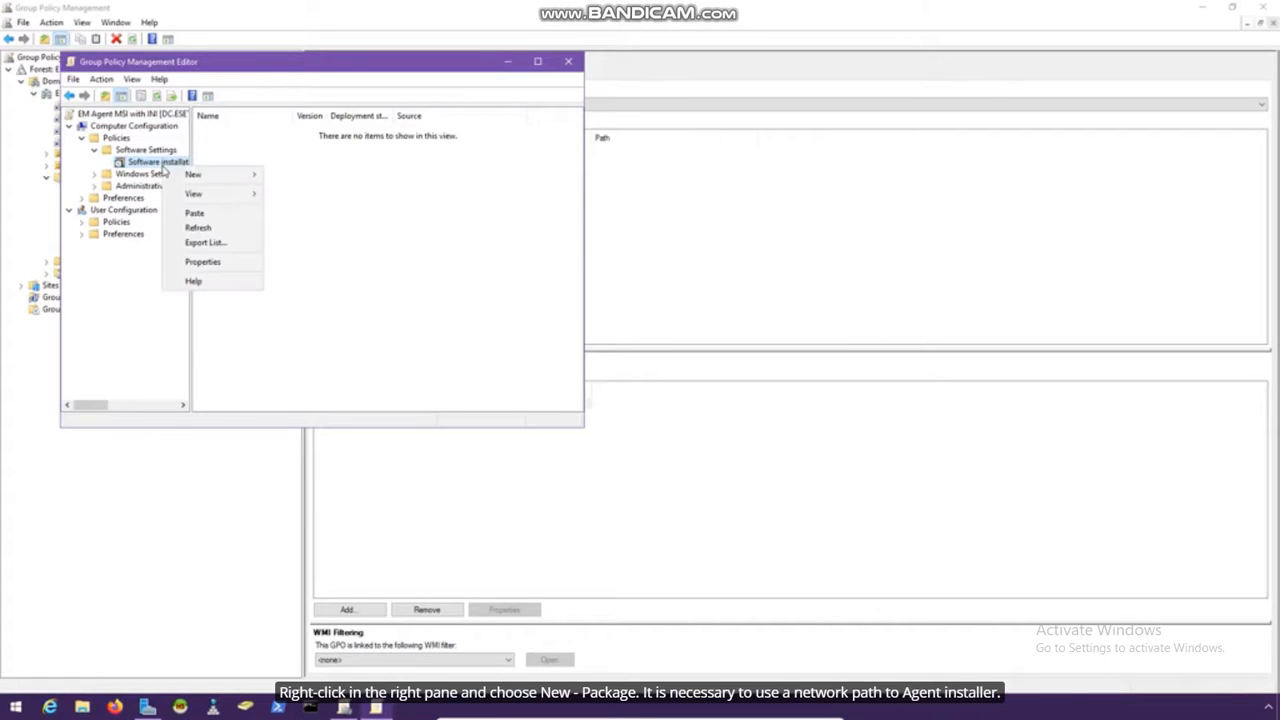
mouse_move(214, 174)
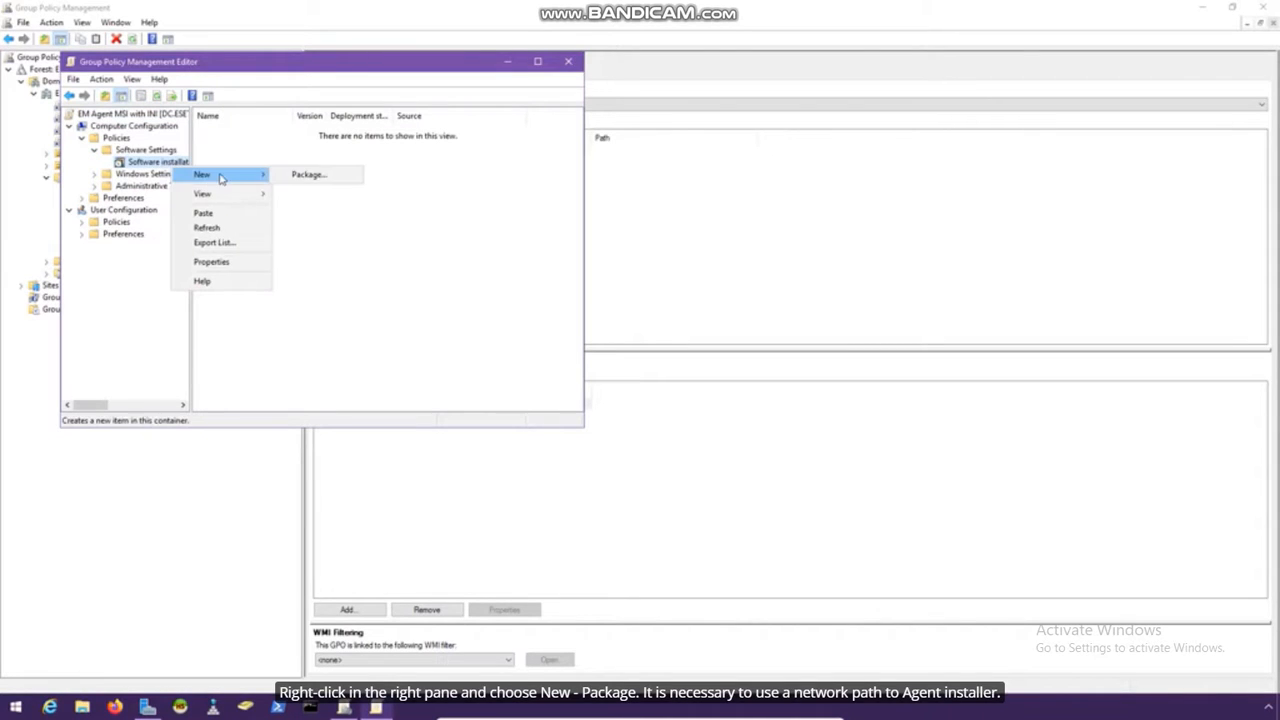
click(322, 175)
click(292, 108)
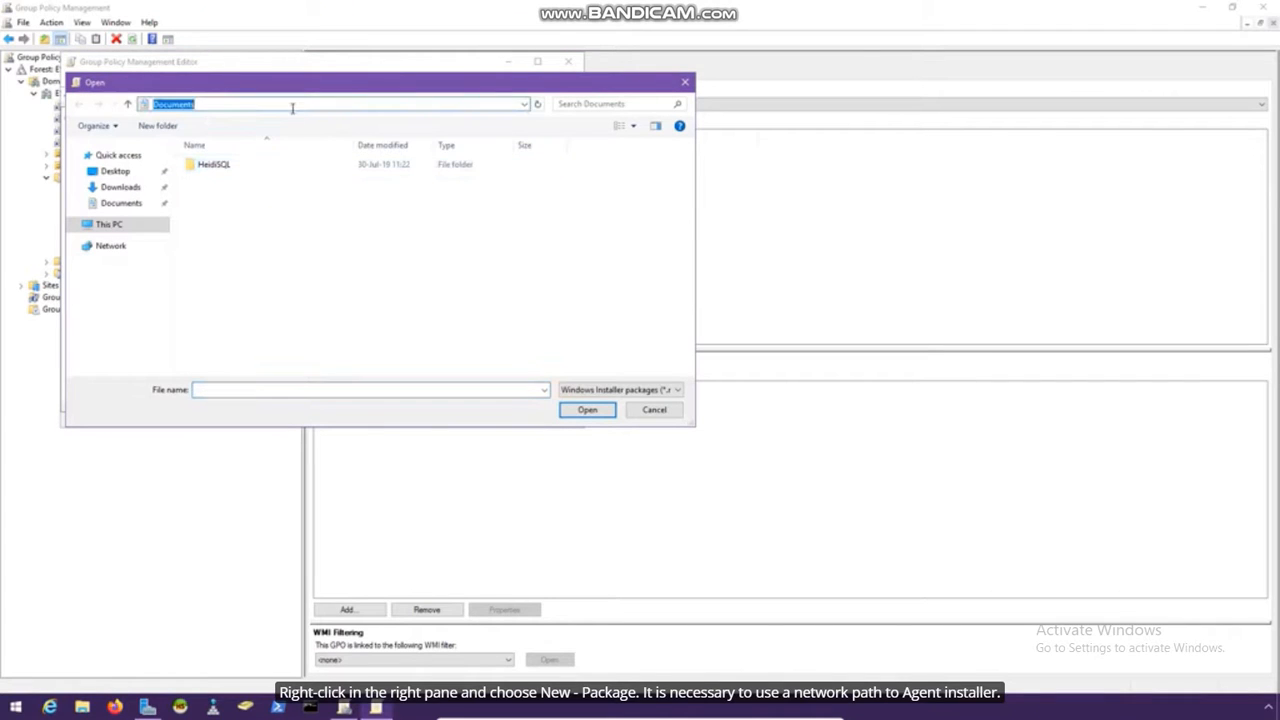
text(\\dc)
key(Return)
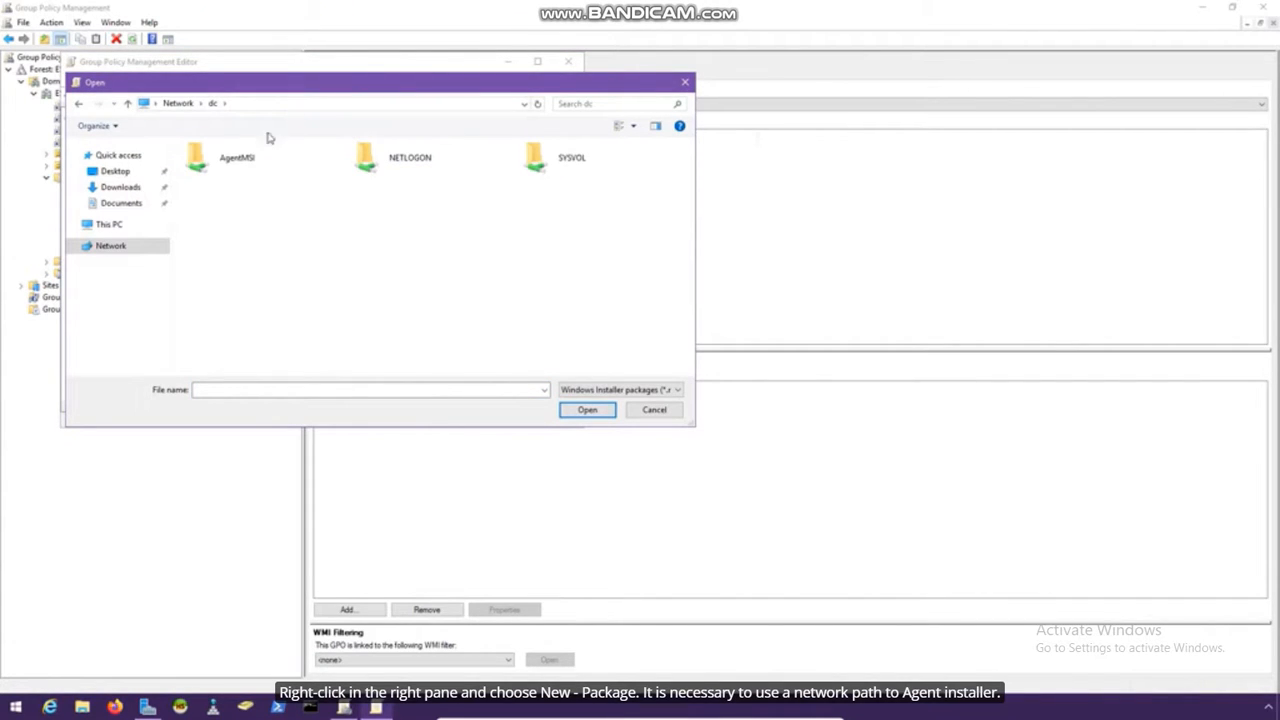
double_click(259, 165)
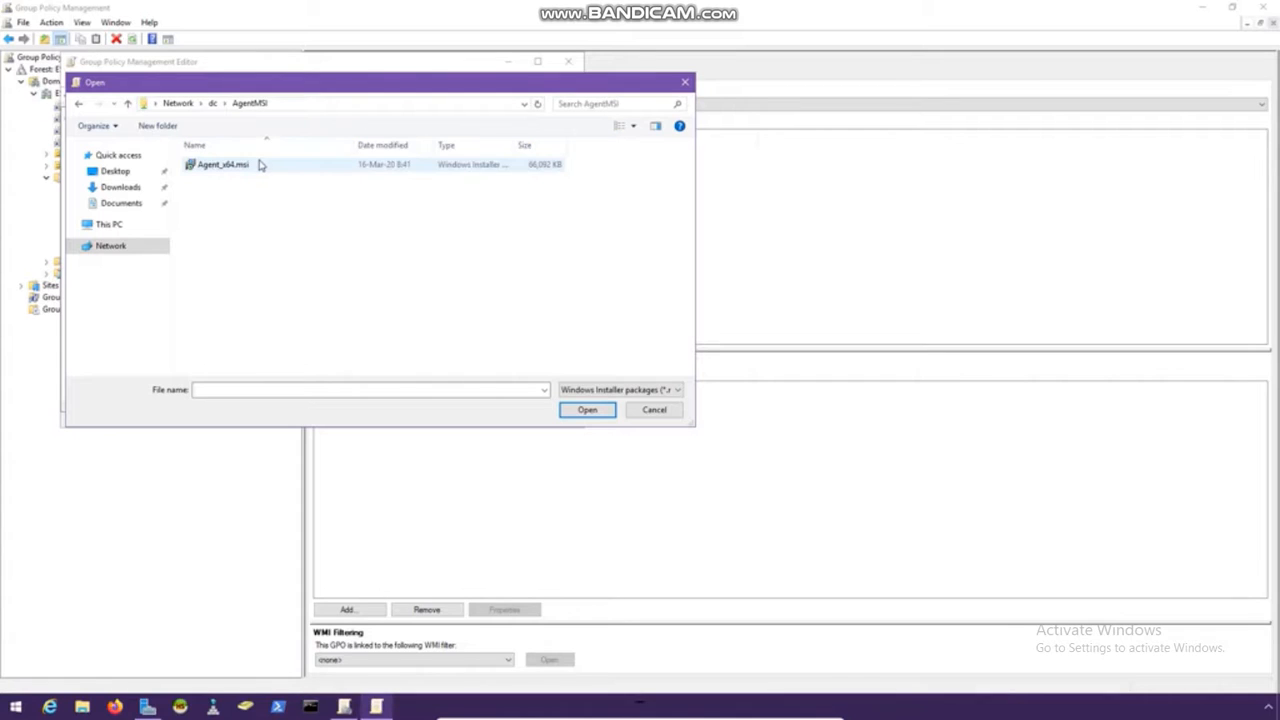
click(259, 165)
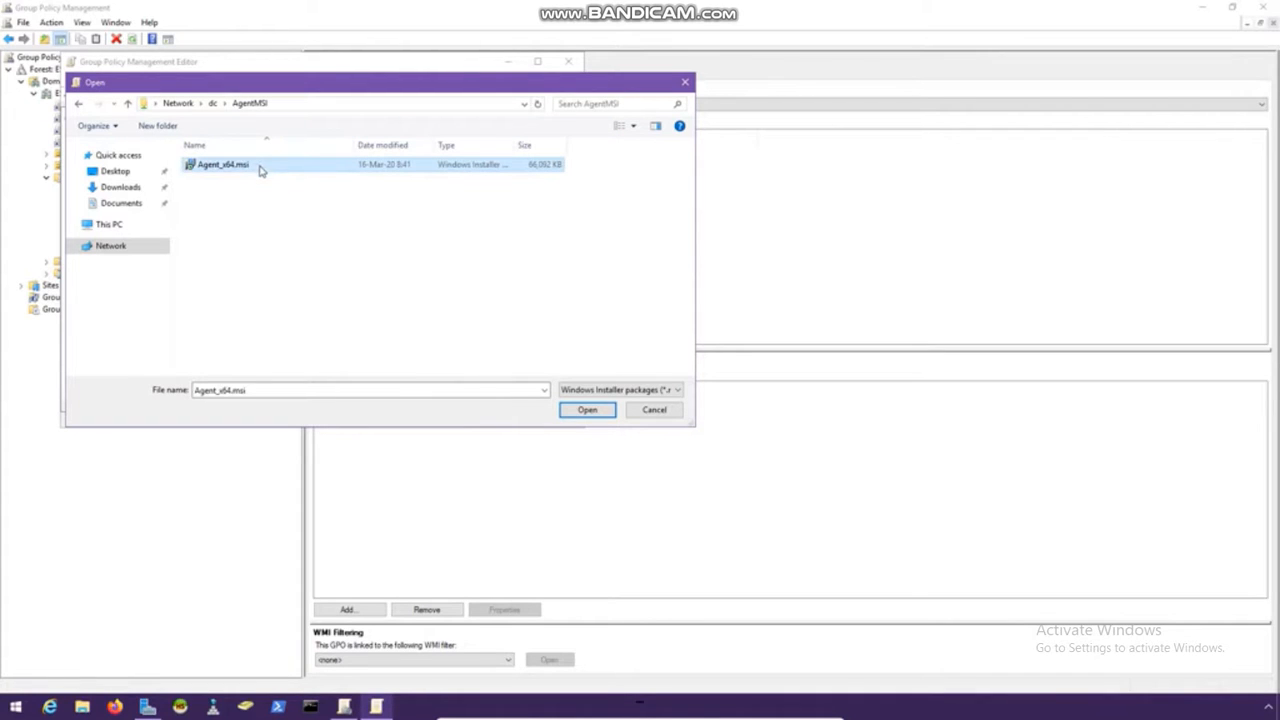
click(584, 409)
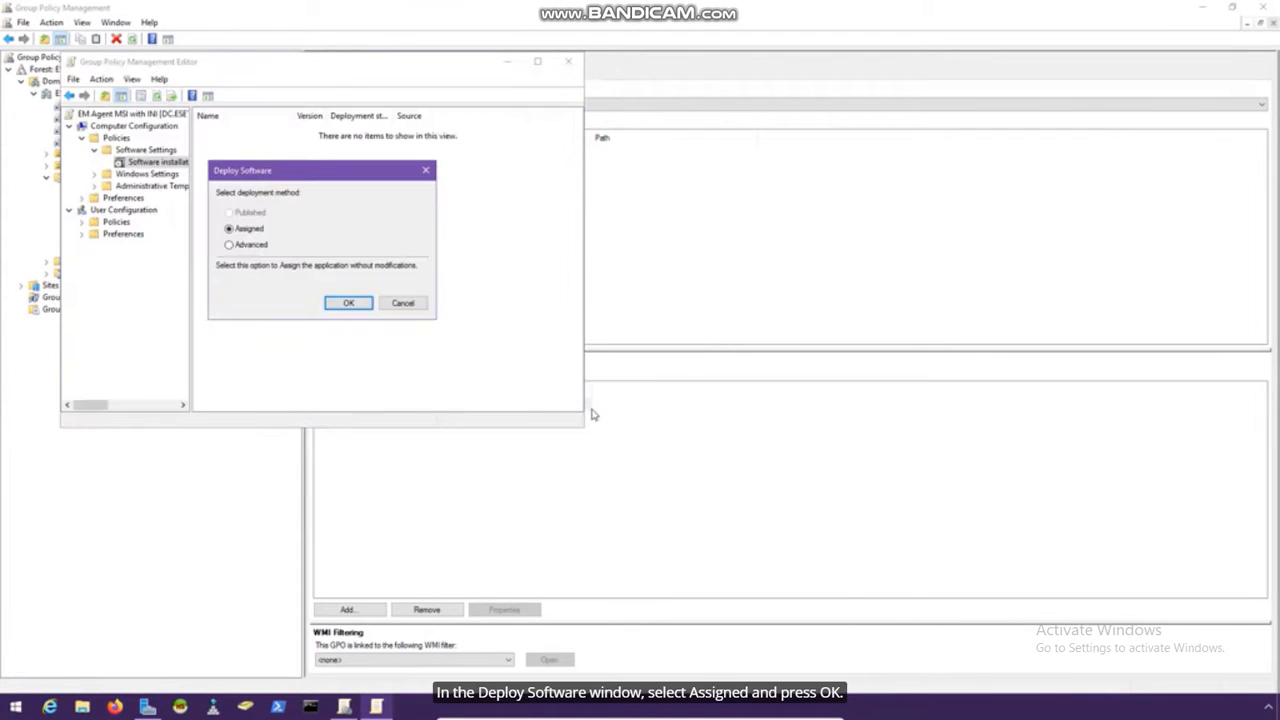
click(348, 304)
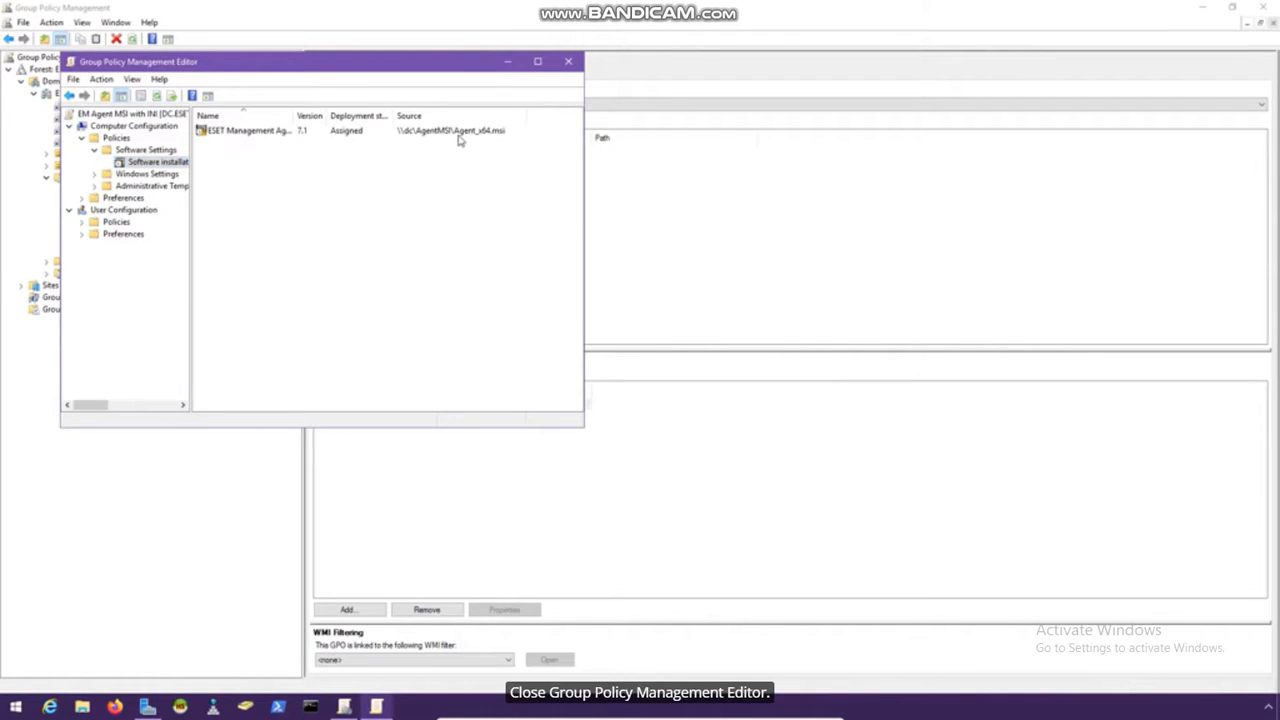
click(569, 62)
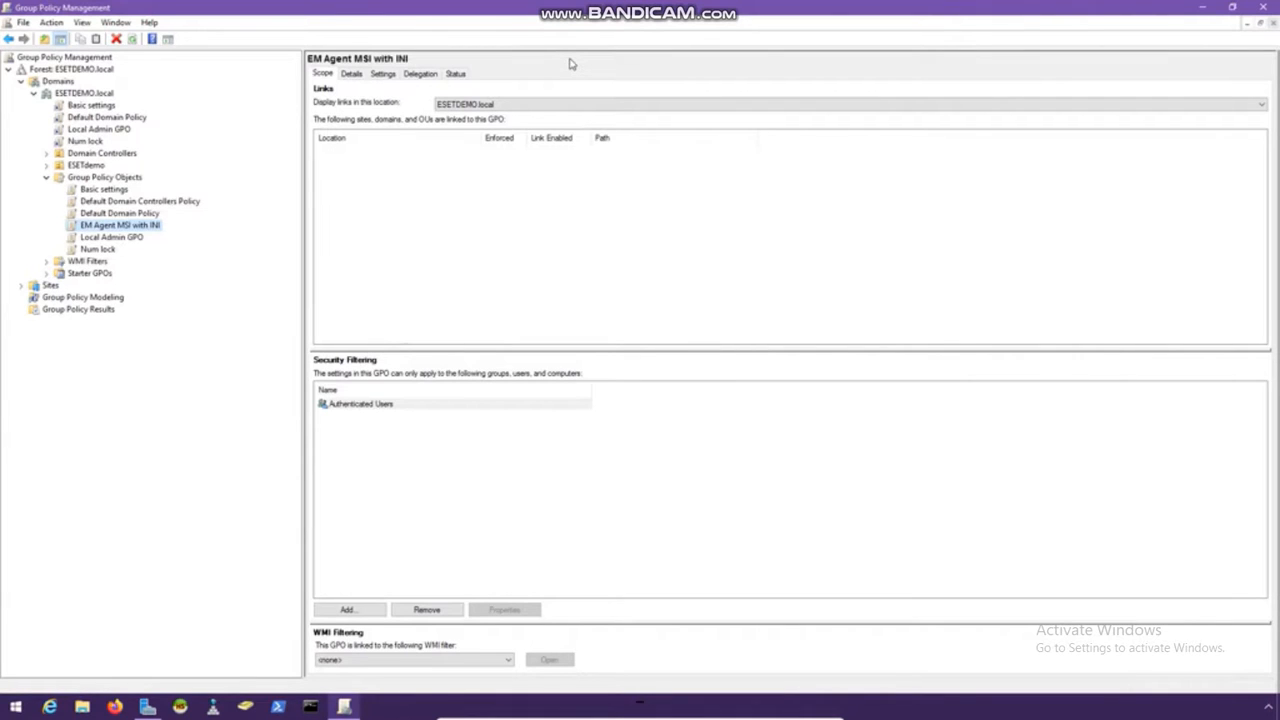
Under ESETDEMO.local > ESETdemo, link EM Agent MSI with INI to Desktops, then close the console
click(88, 93)
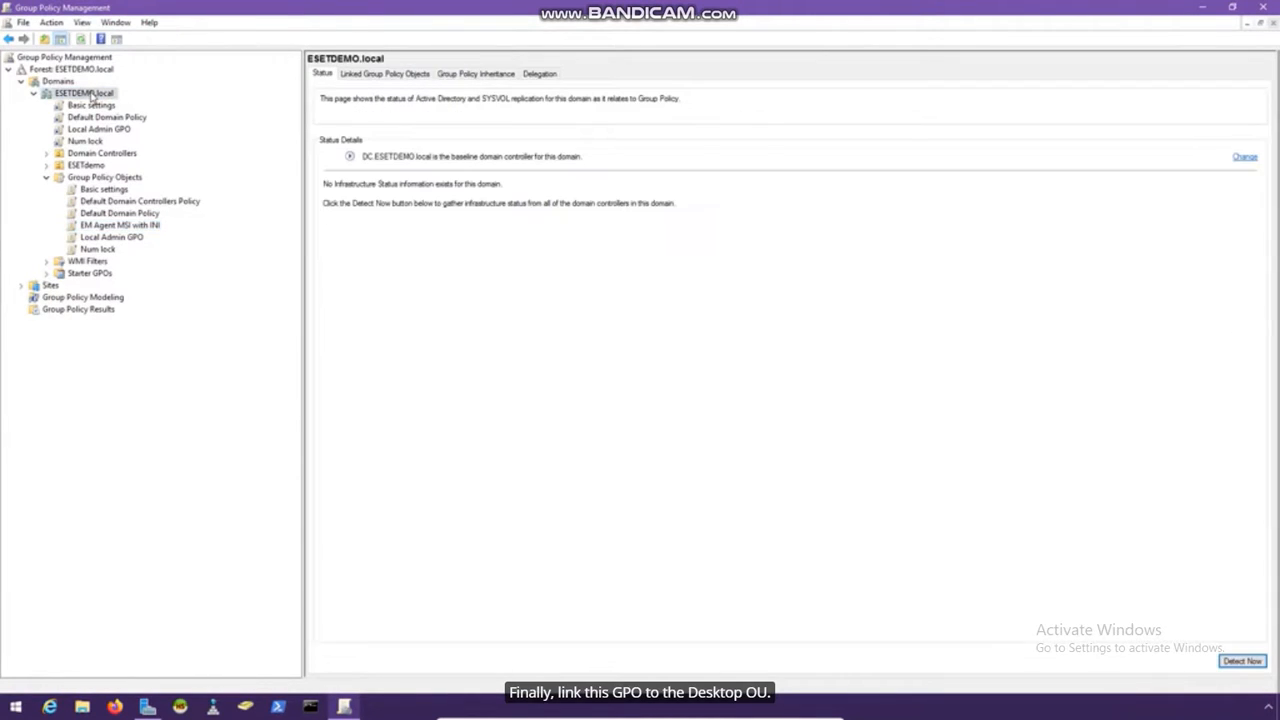
click(88, 165)
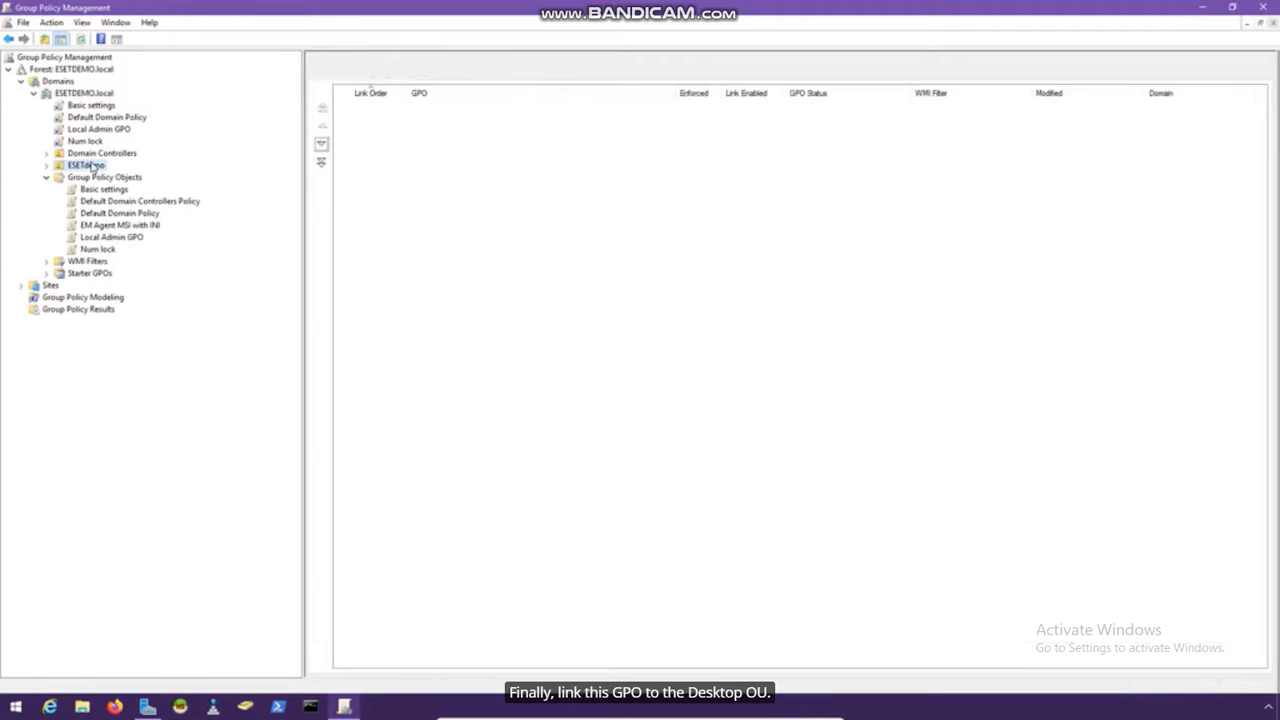
click(47, 166)
click(97, 178)
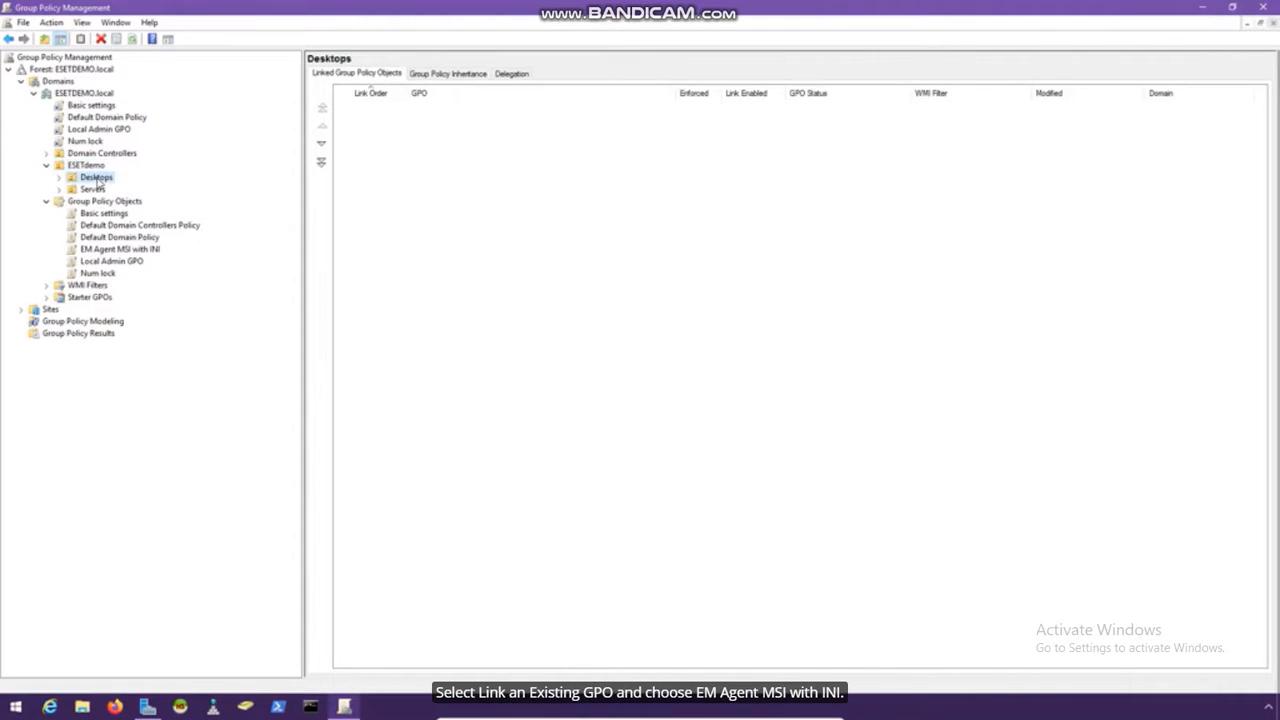
right_click(98, 178)
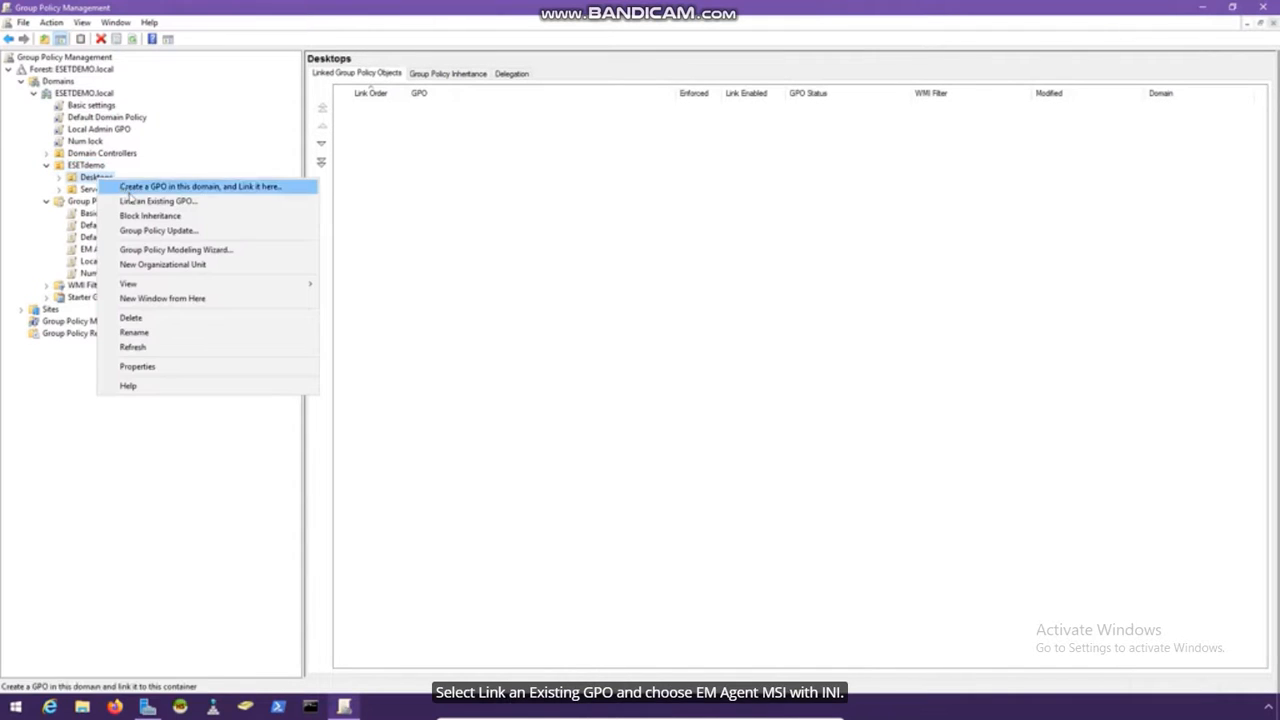
click(215, 204)
click(590, 348)
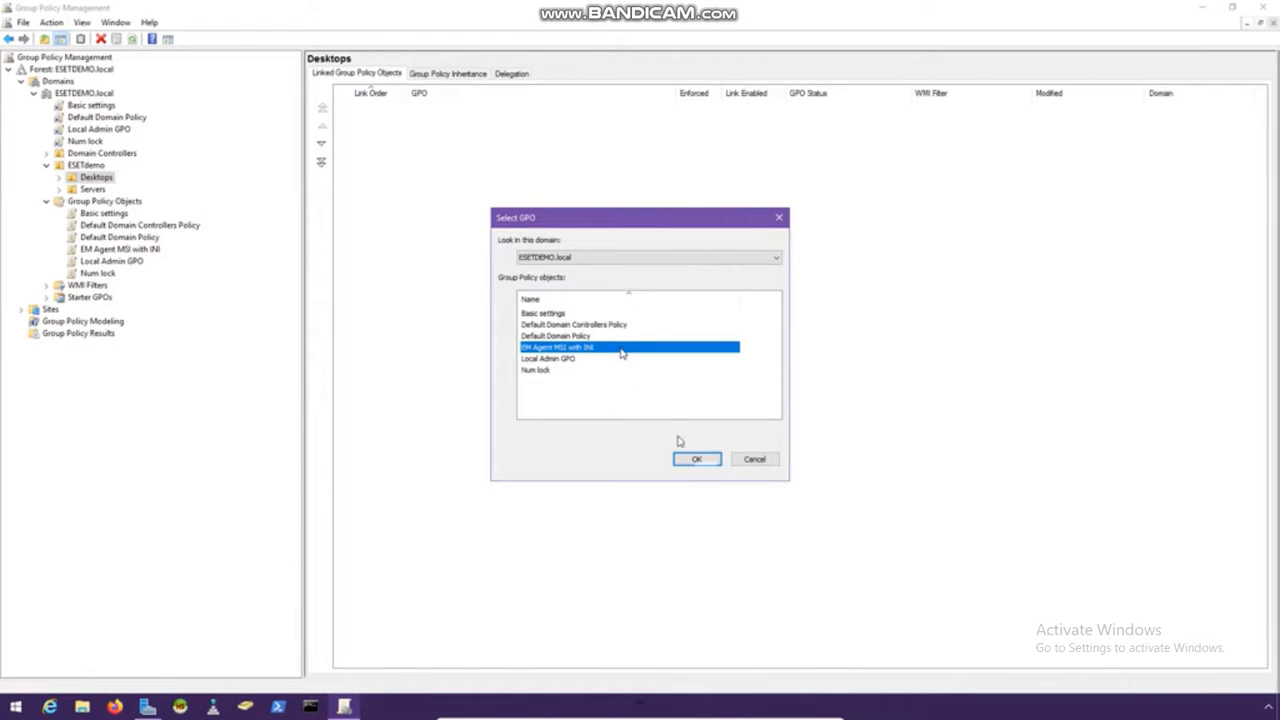
click(697, 461)
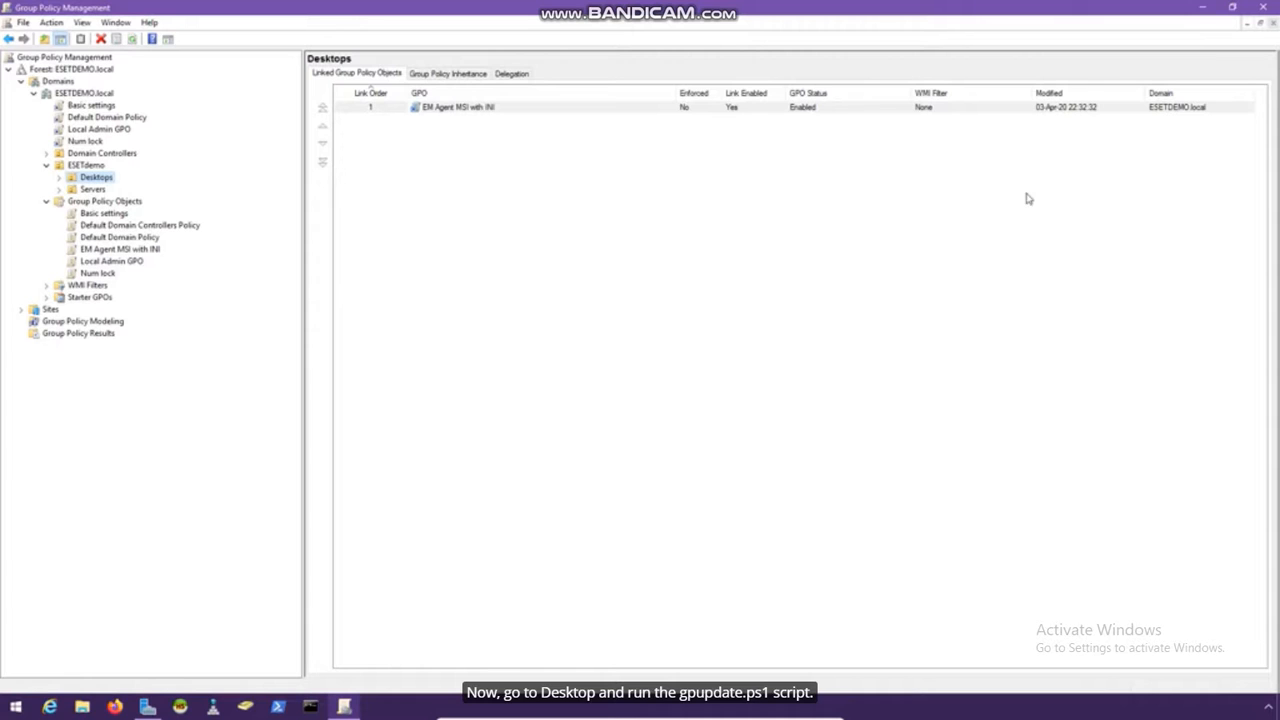
click(1264, 7)
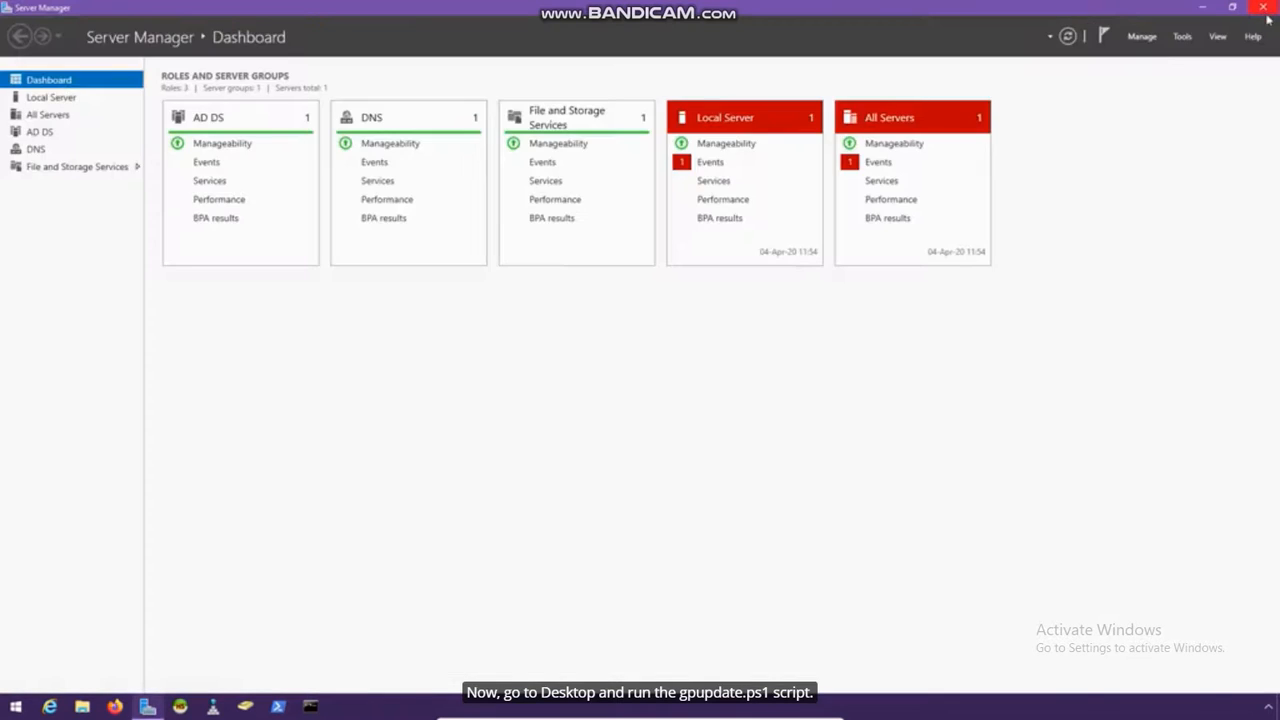
Close Server Manager and run gpupdate.ps1 with PowerShell, allowing it past the security warning
click(1267, 7)
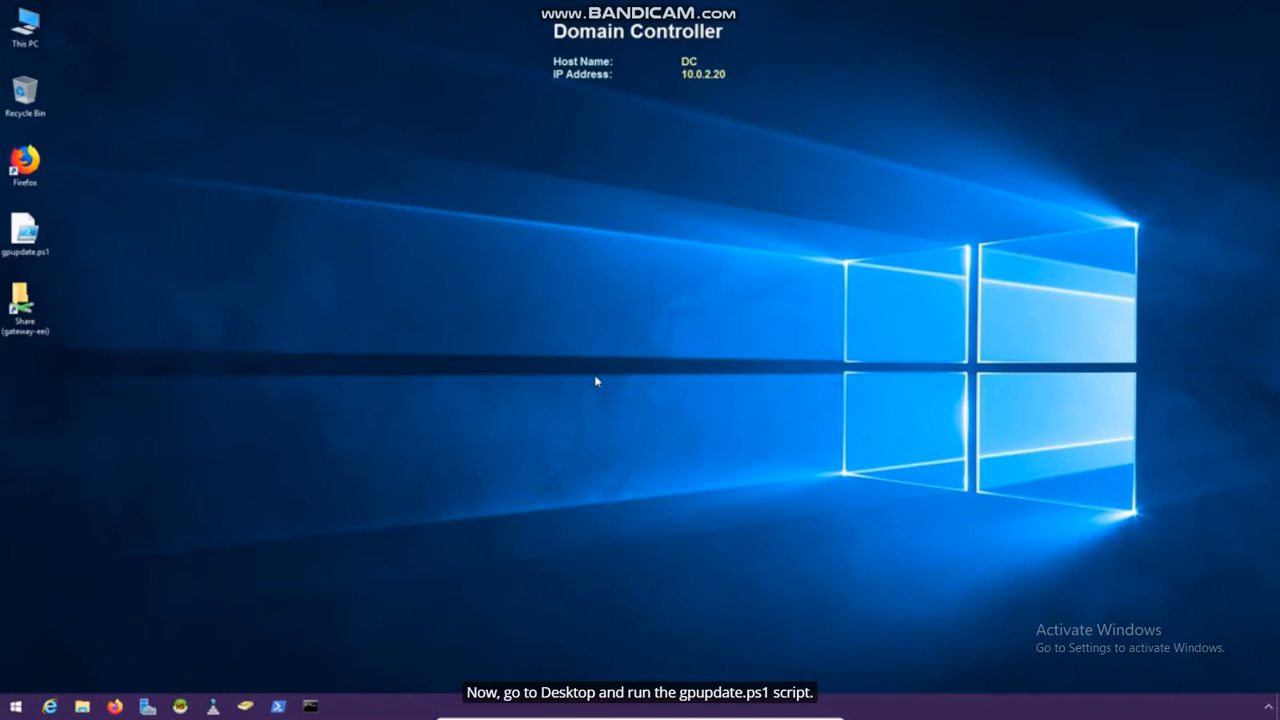
right_click(24, 230)
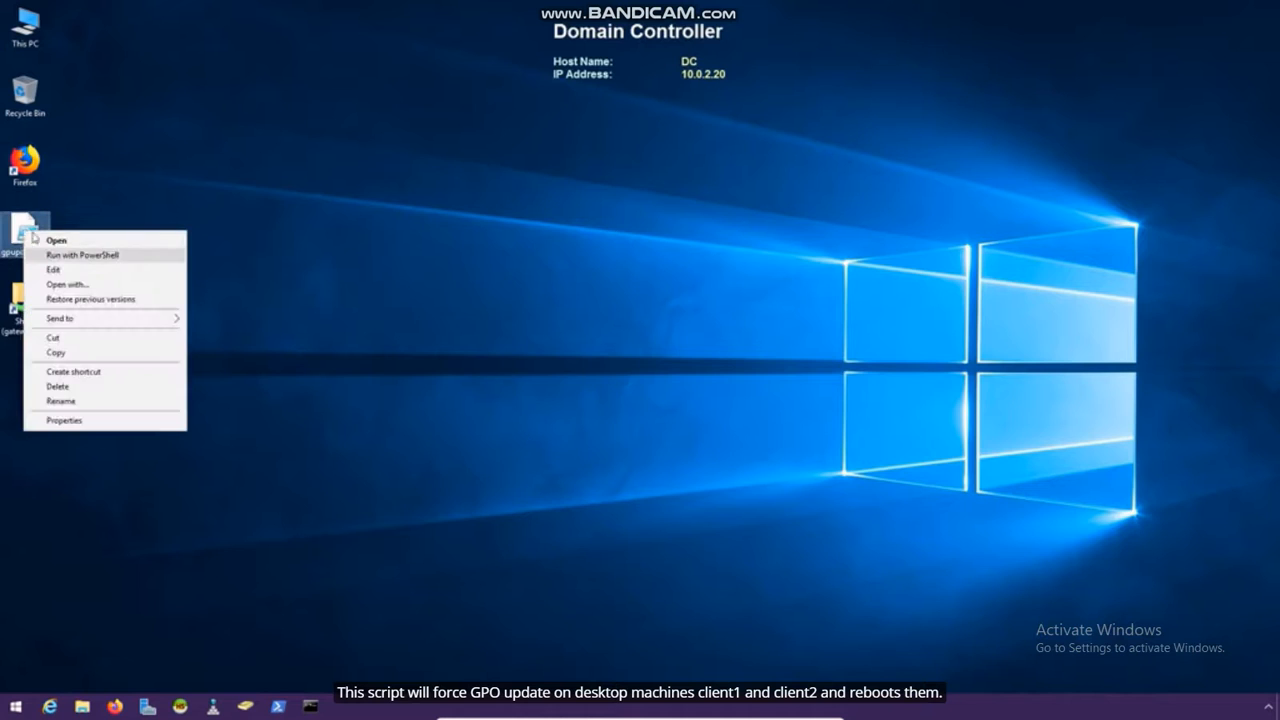
click(146, 256)
click(678, 362)
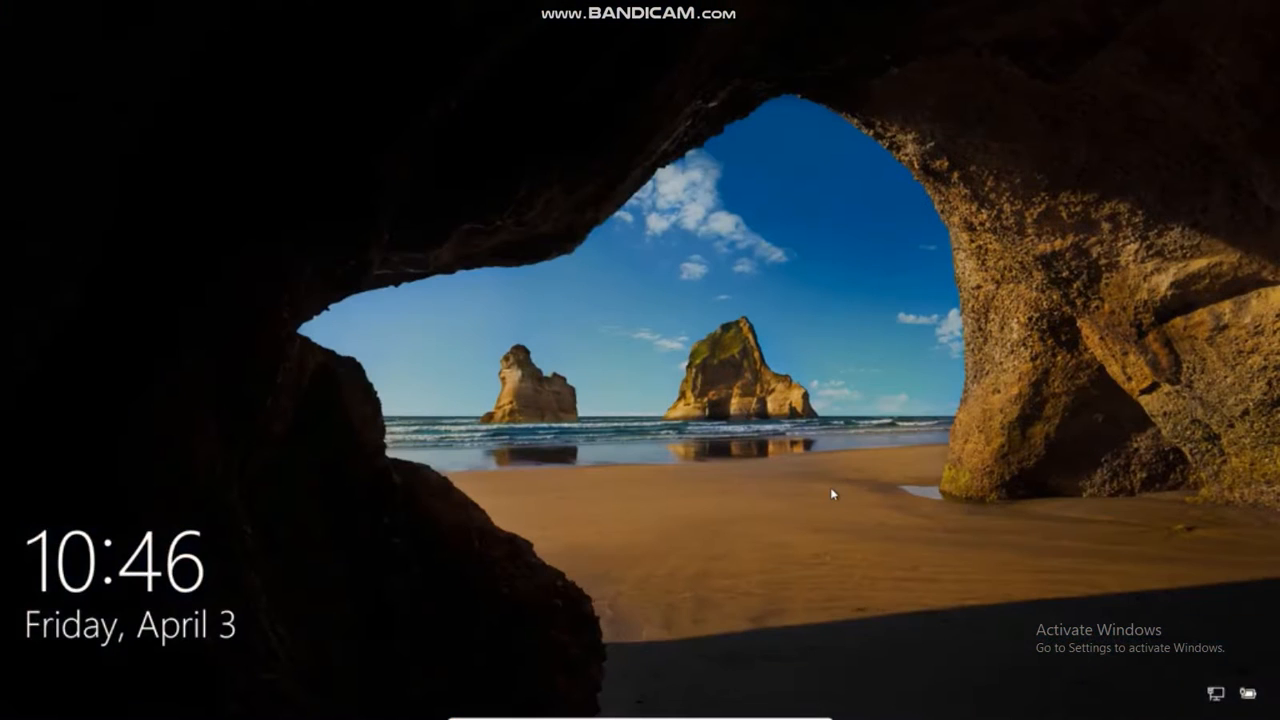
Sign in to Client1 with the account password and open the Start menu to search
click(830, 487)
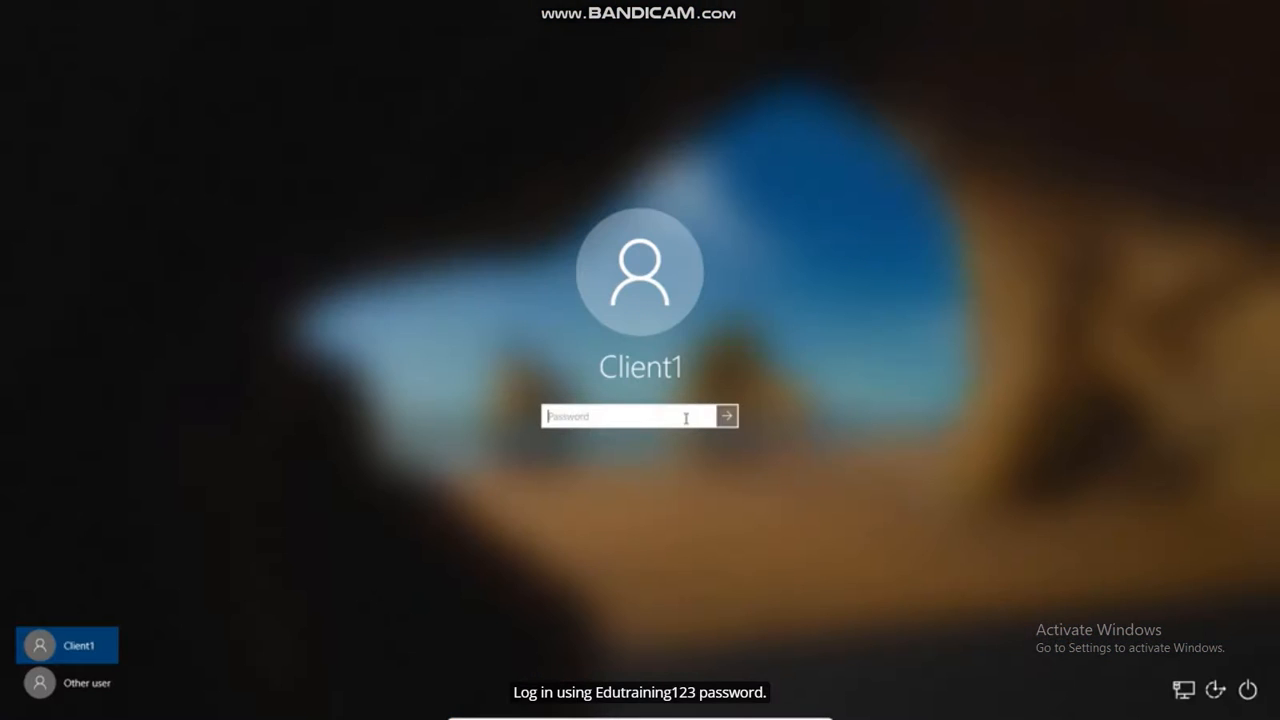
text(Edutraining123)
key(Return)
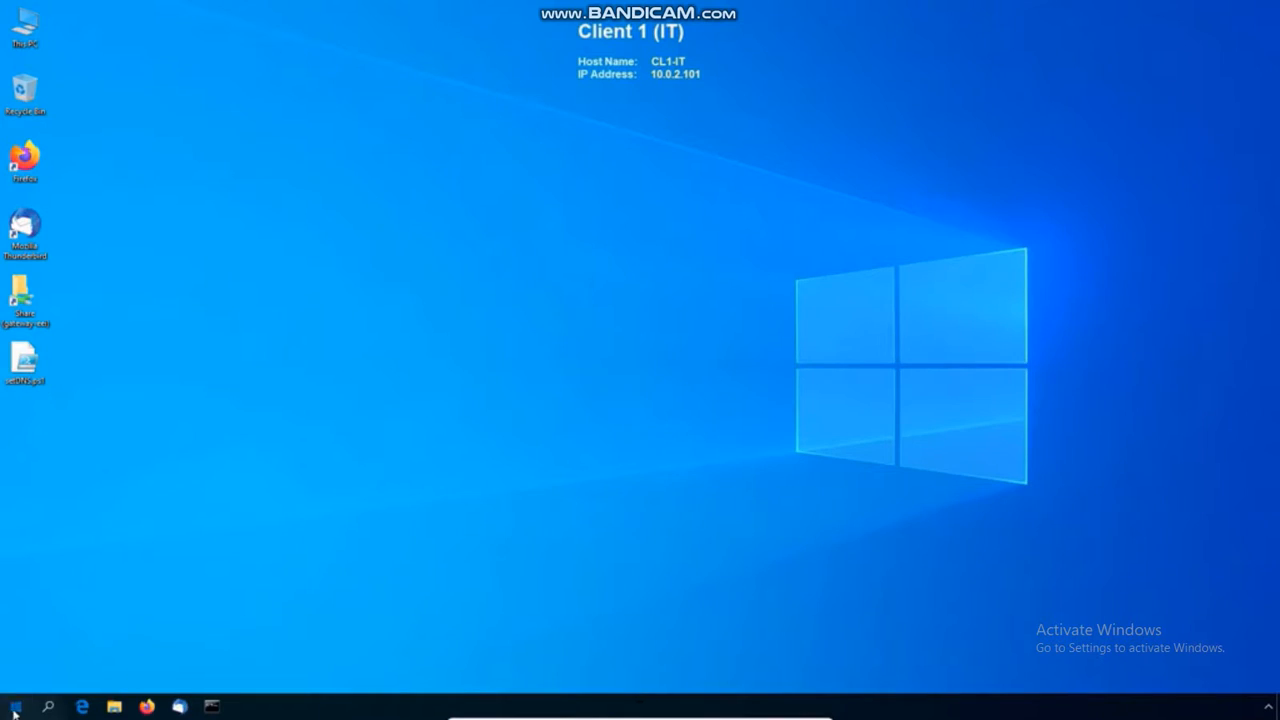
click(14, 706)
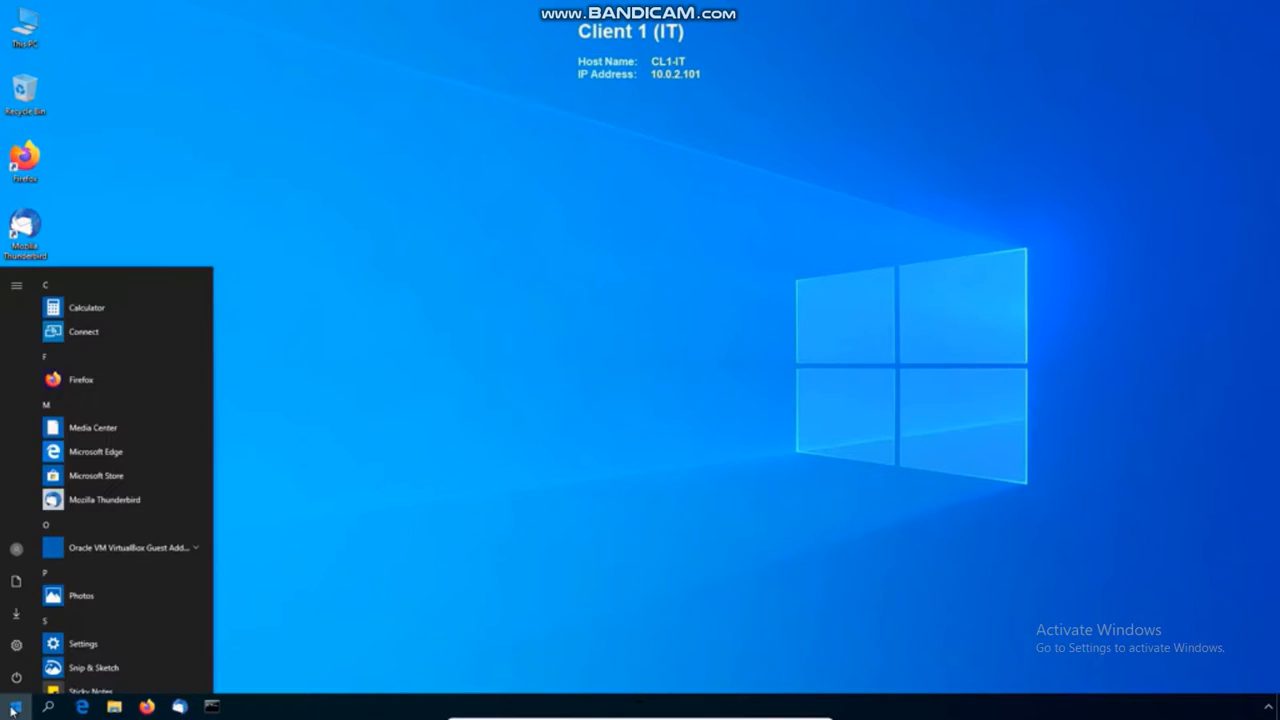
In Control Panel's Programs and Features, confirm ESET Management Agent version 7.1.717.0, then close the list
text(control)
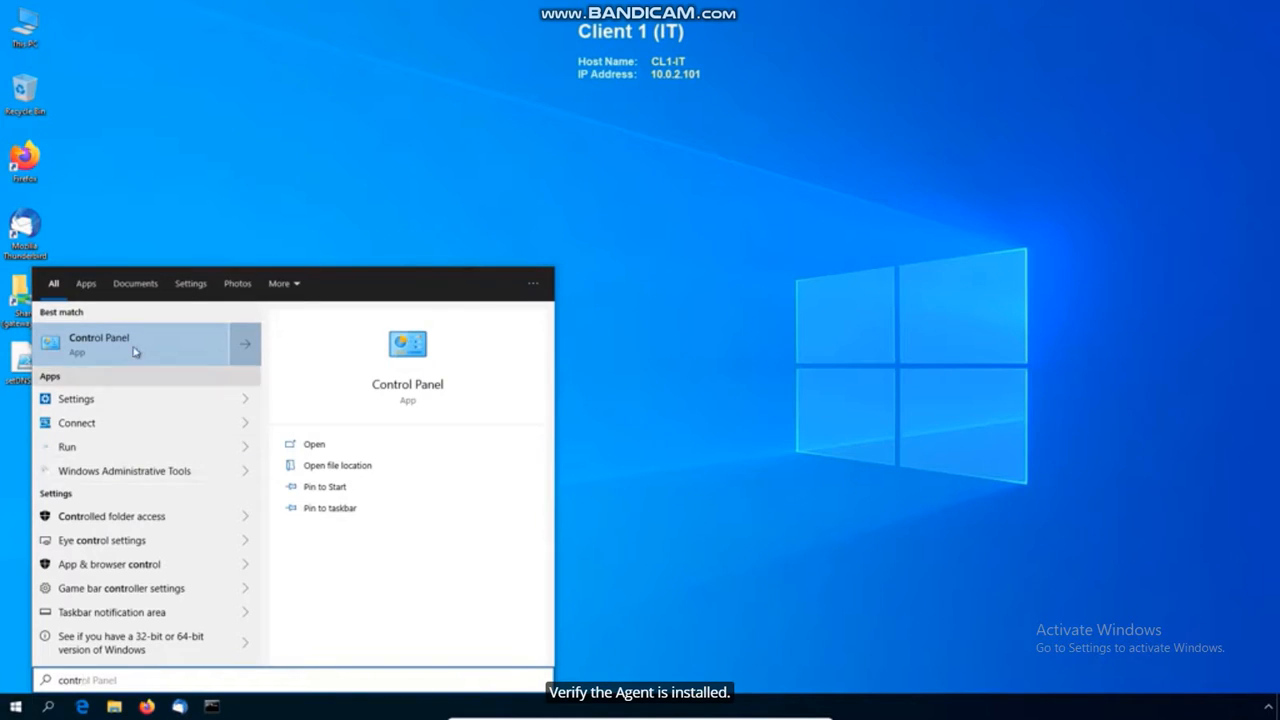
click(136, 347)
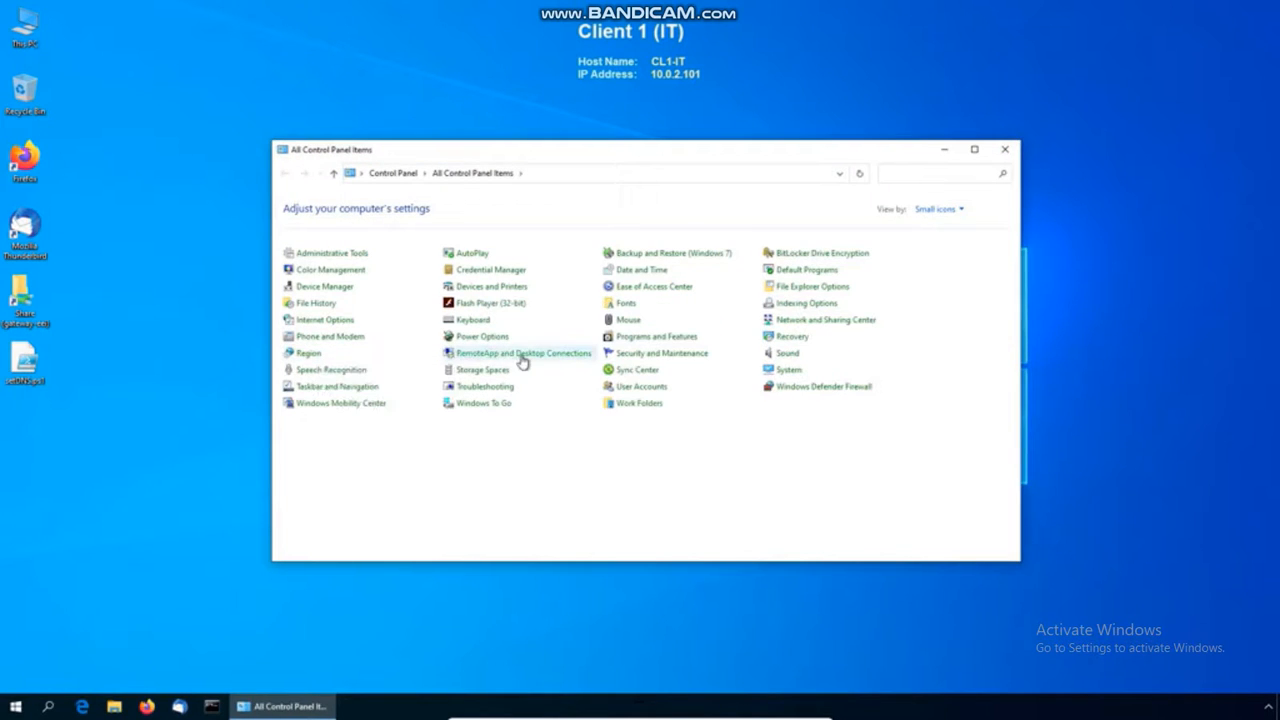
click(667, 336)
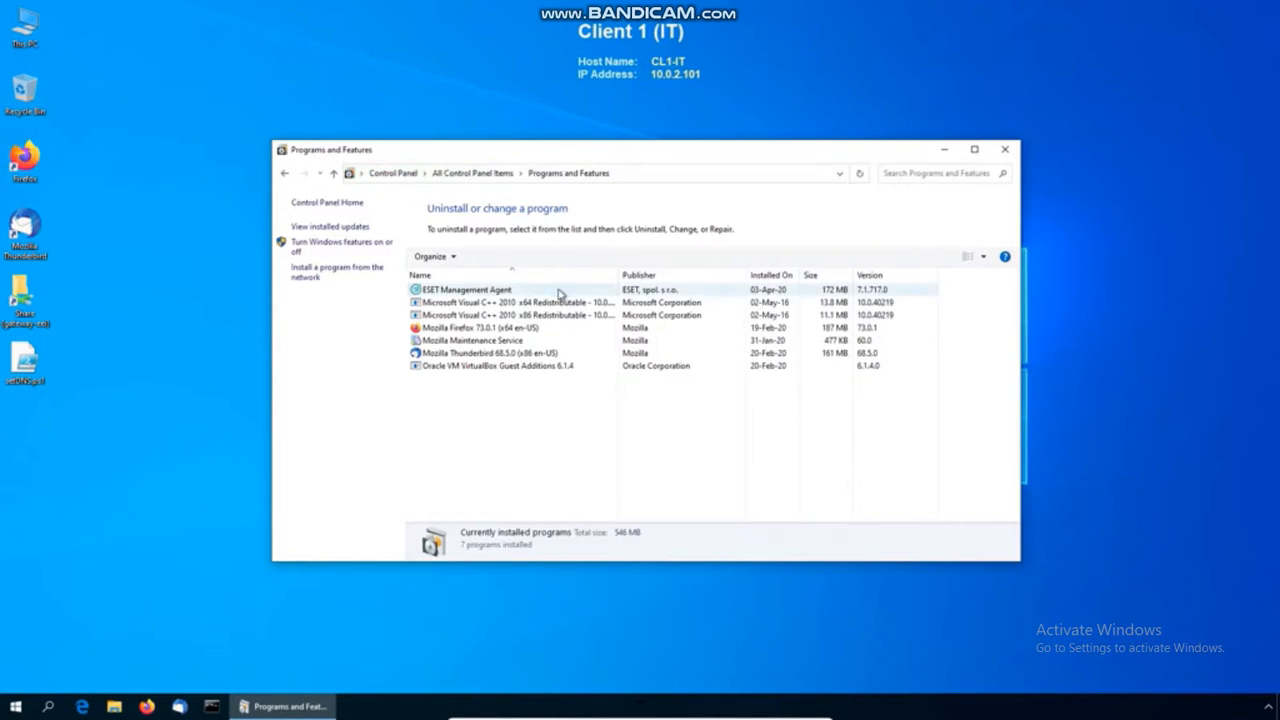
click(541, 291)
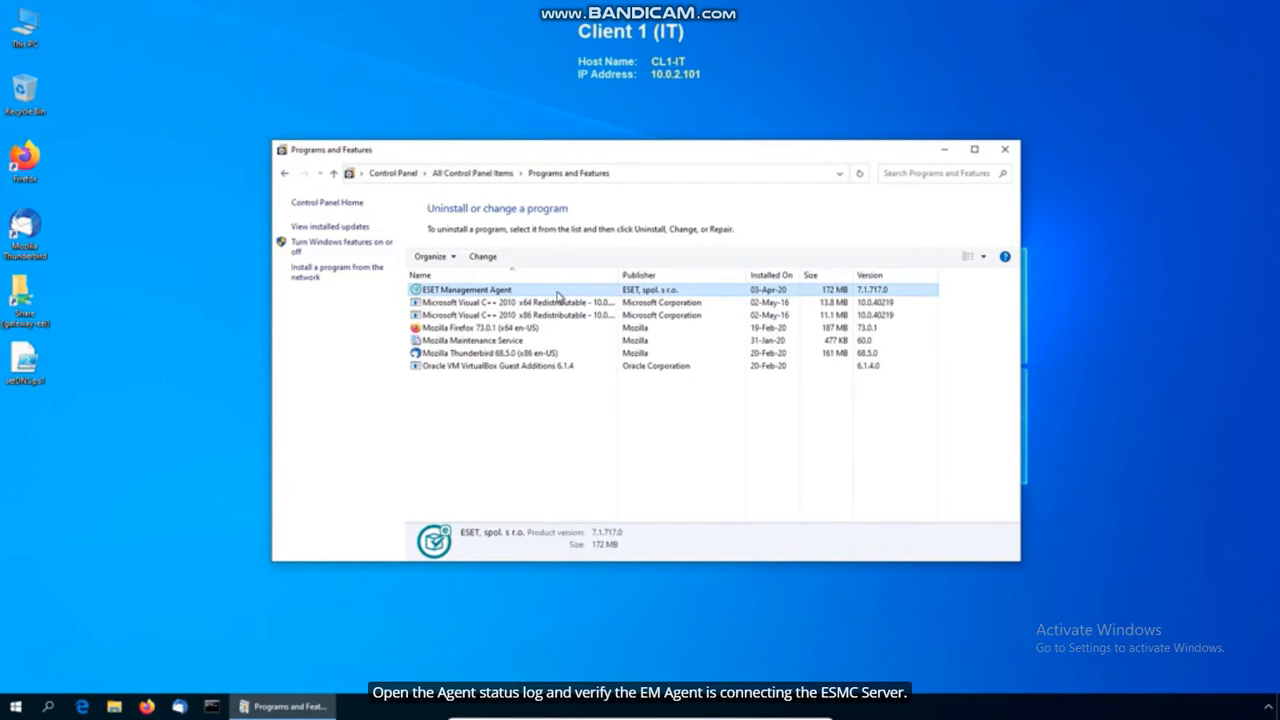
click(1003, 150)
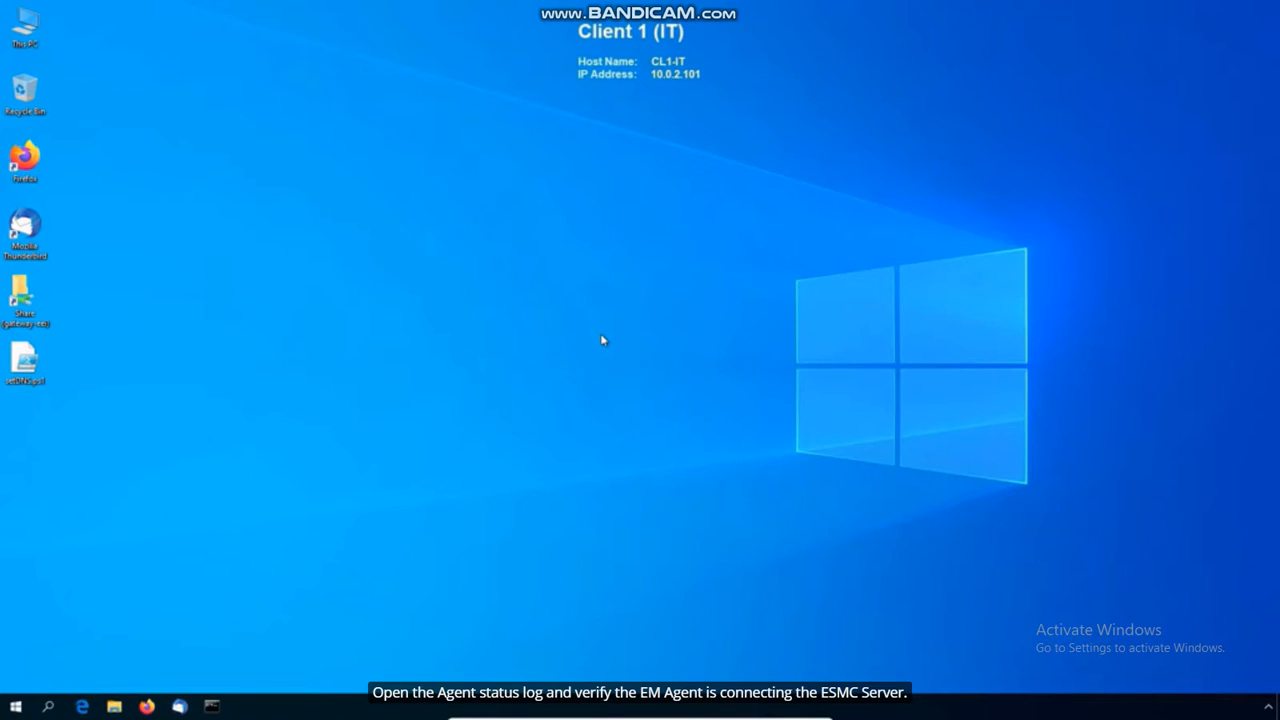
Browse to C:\ProgramData\ESET\RemoteAdministrator\Agent\EraAgentApplicationData\Logs in File Explorer
double_click(24, 30)
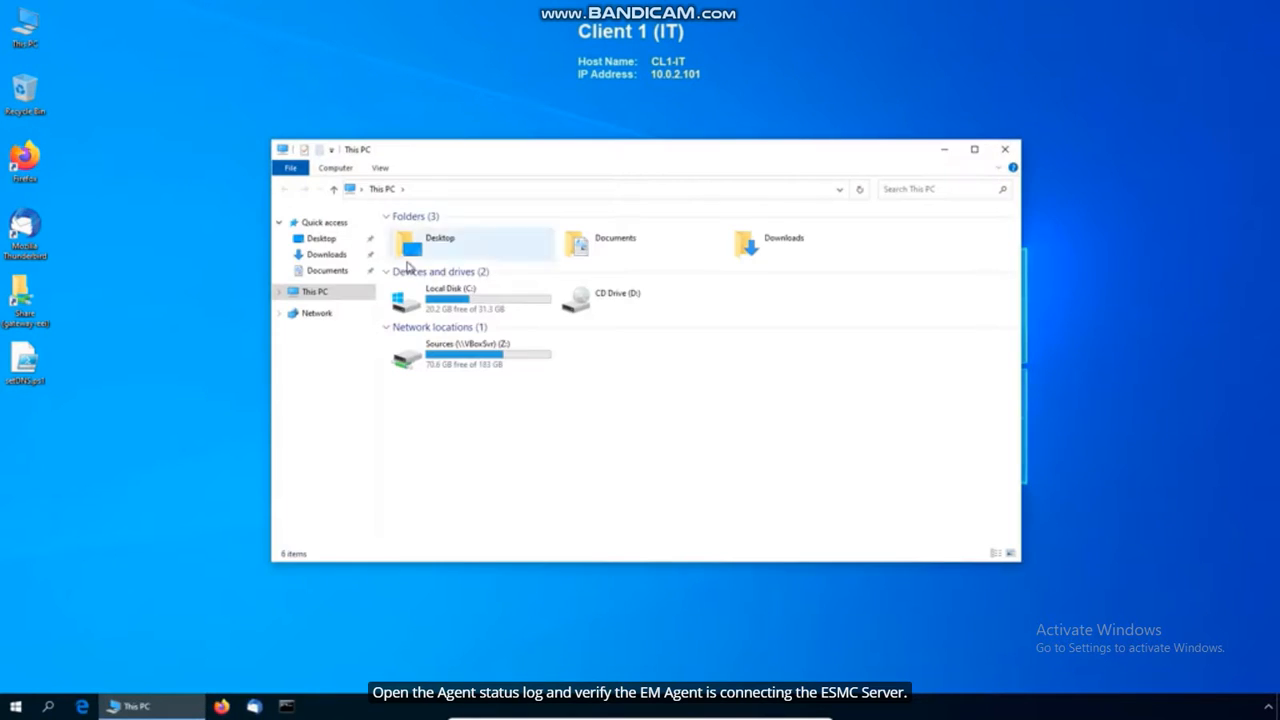
double_click(486, 304)
double_click(451, 319)
double_click(420, 245)
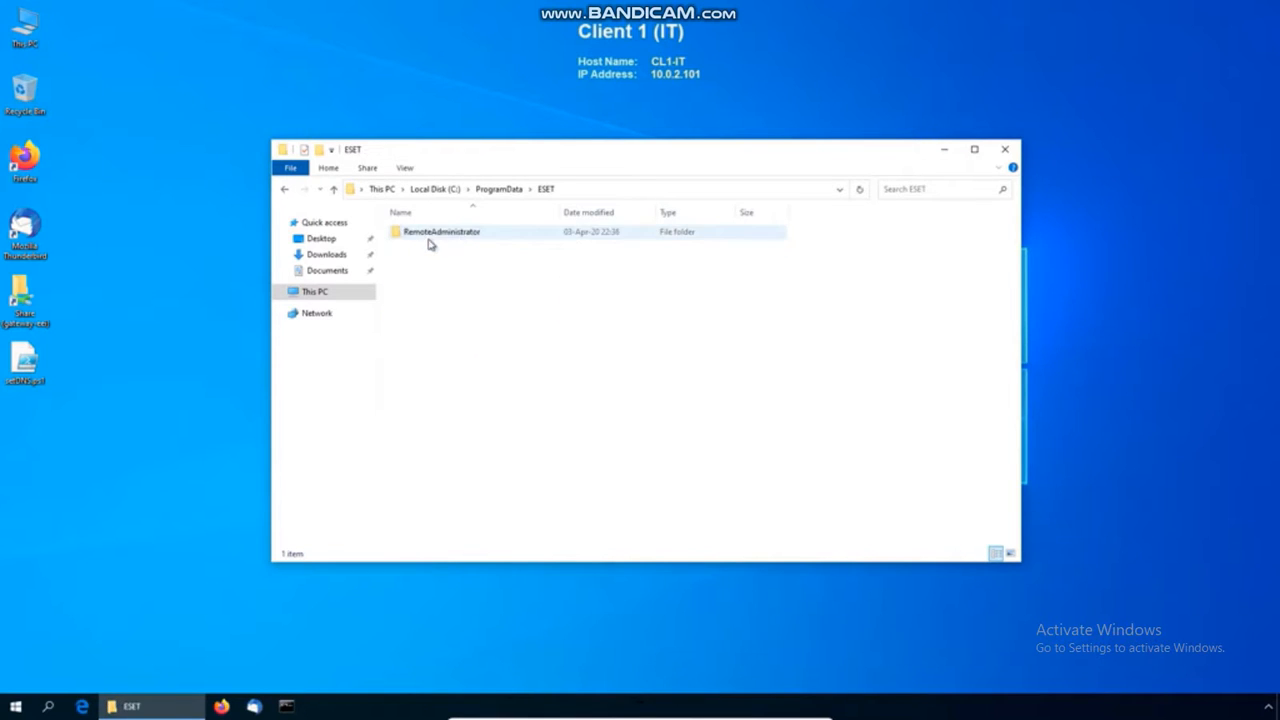
double_click(450, 232)
double_click(455, 232)
double_click(445, 232)
double_click(432, 277)
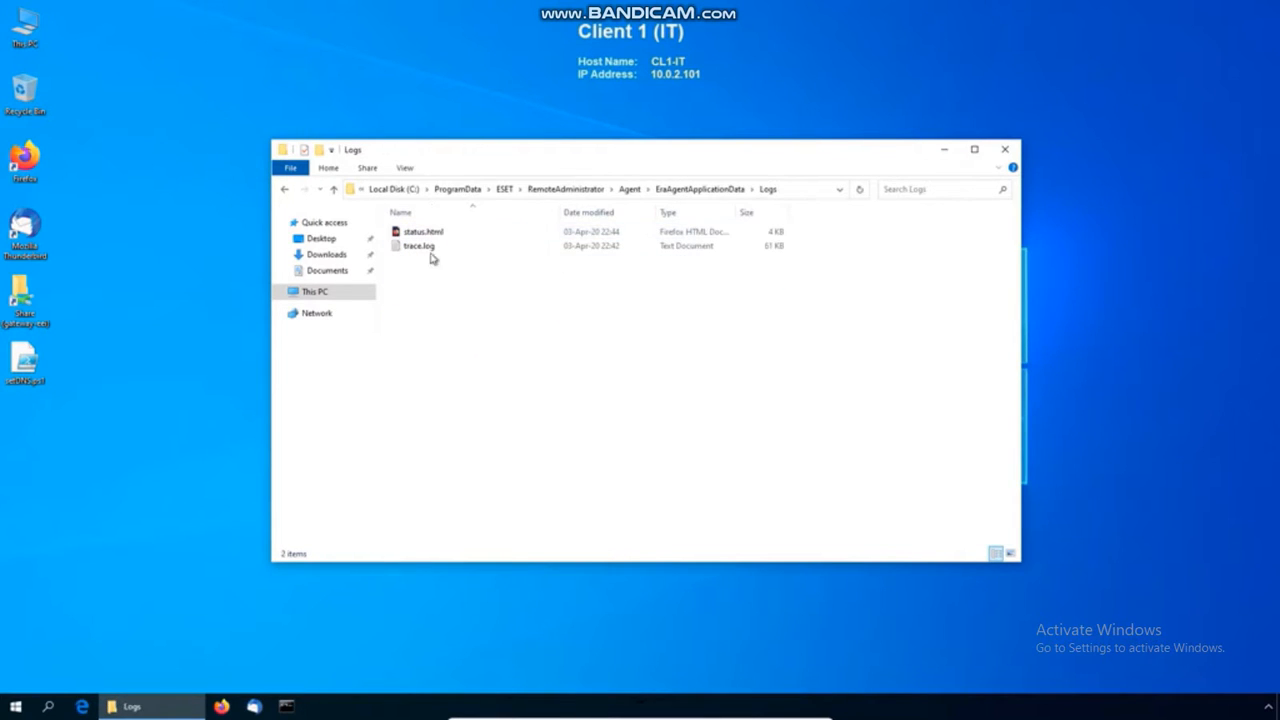
Open status.html to check Enrollment OK with ESMC.ESETDEMO.local:2222, then close the log and folder
click(431, 234)
double_click(449, 234)
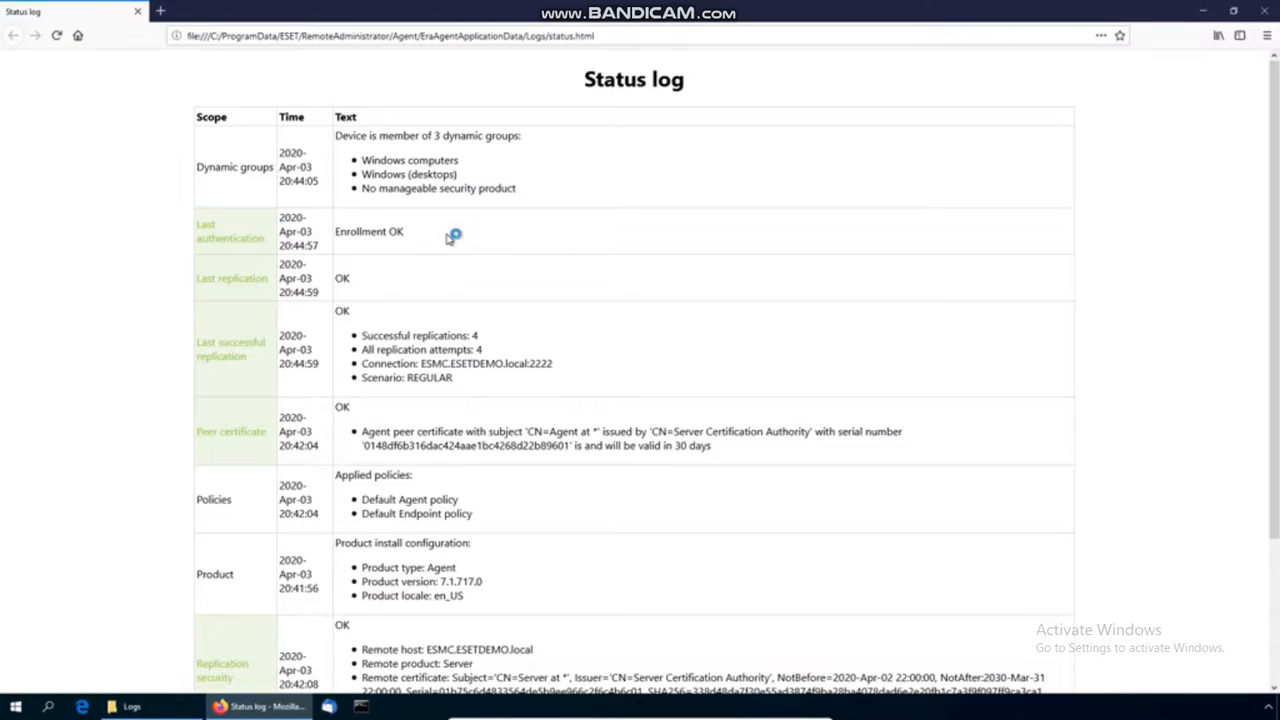
scroll(457, 403, down, 3)
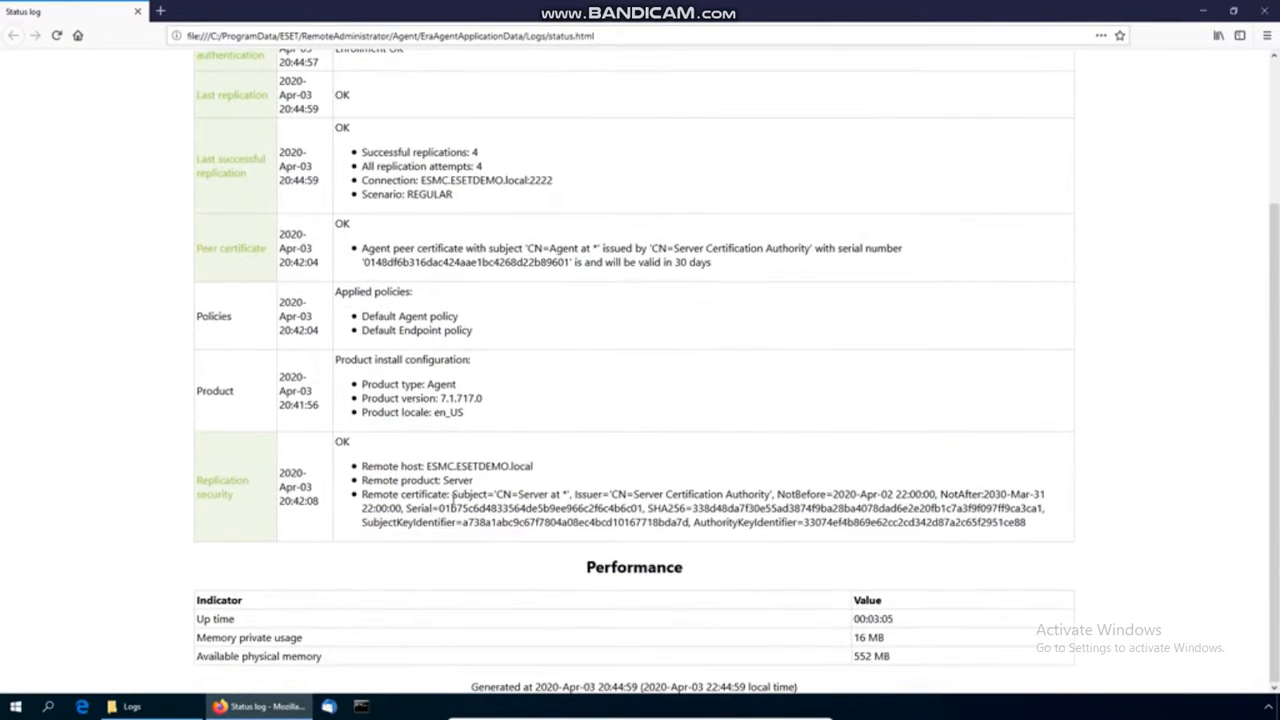
scroll(452, 500, up, 5)
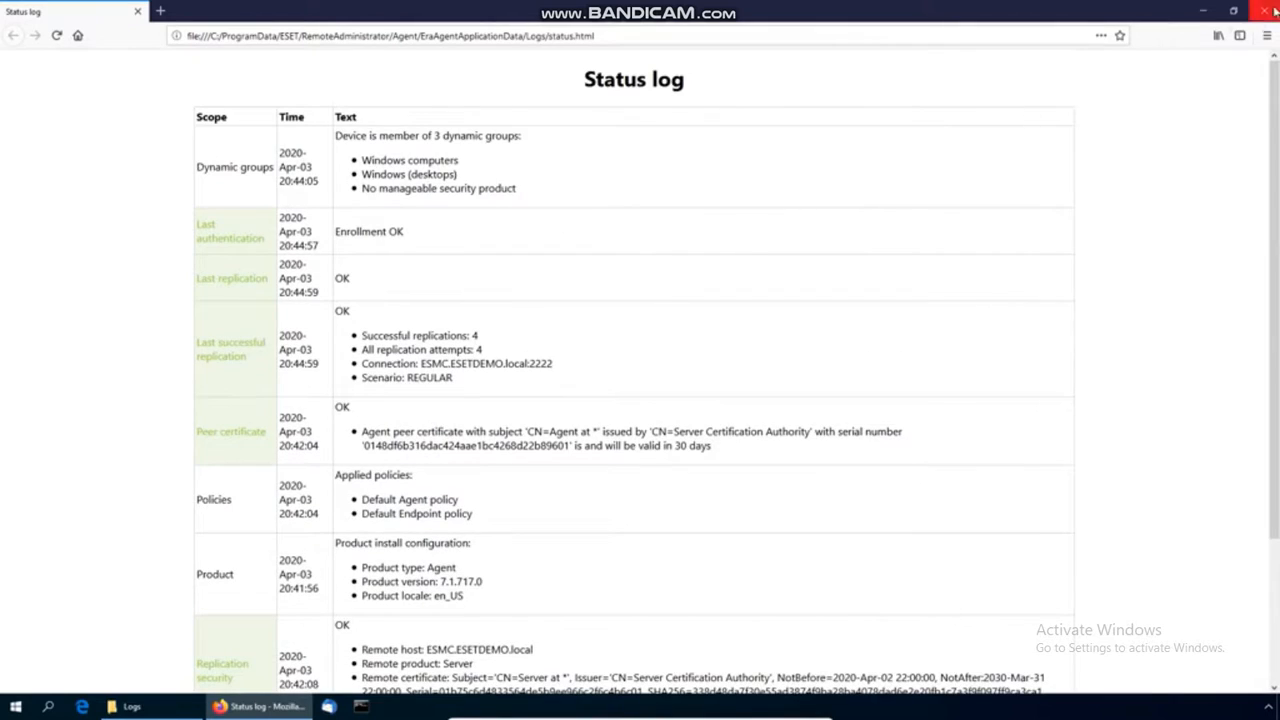
click(1264, 11)
click(1010, 152)
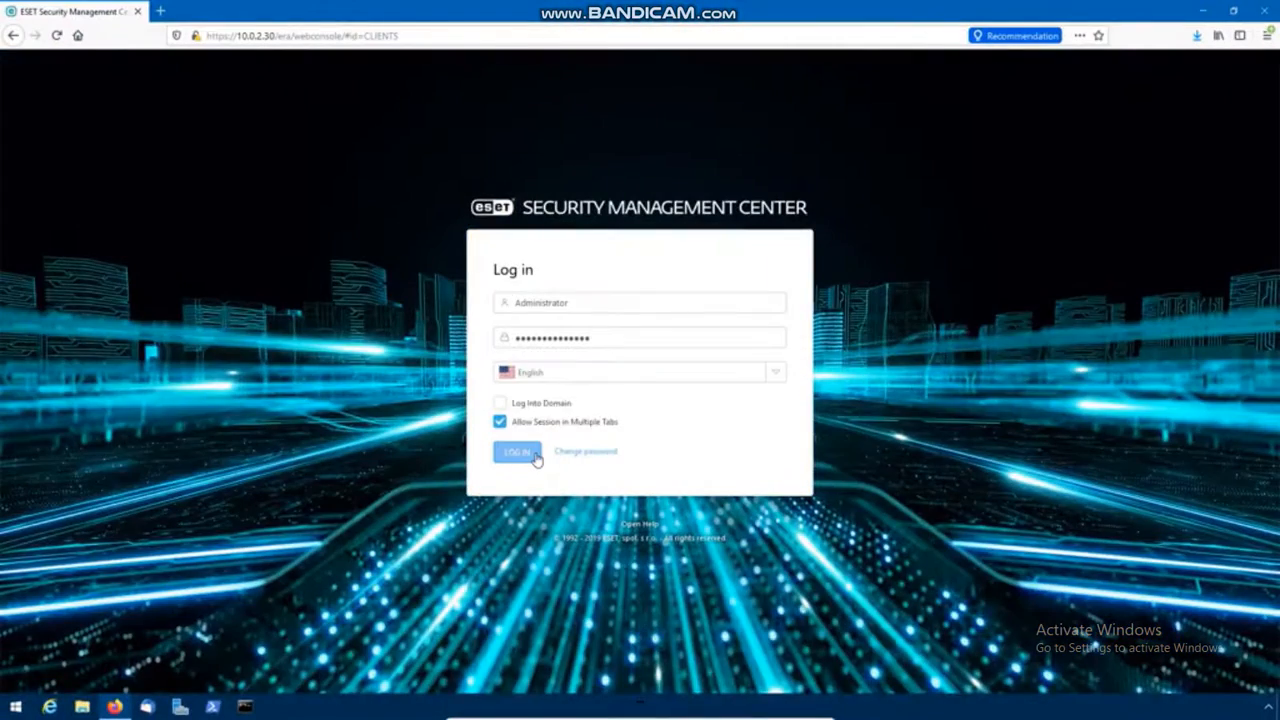
Log in to the ESMC web console and list the Create Installer options on the Installers page
click(537, 460)
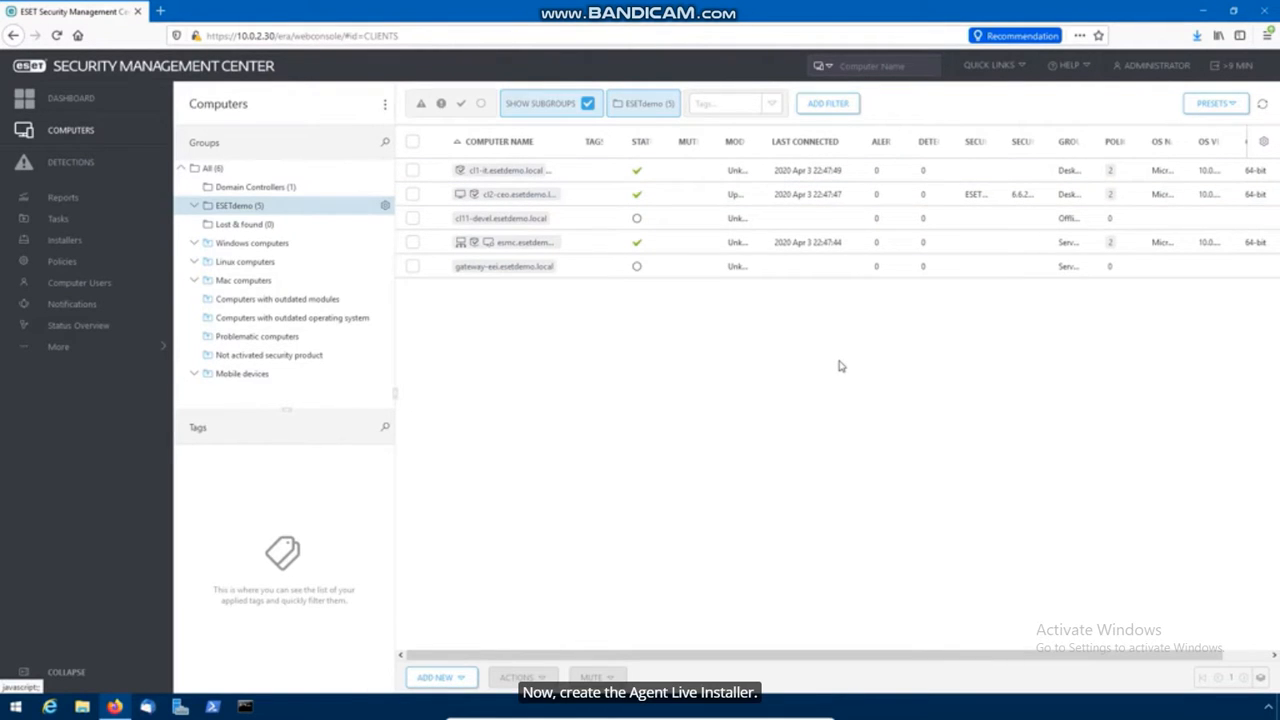
click(65, 241)
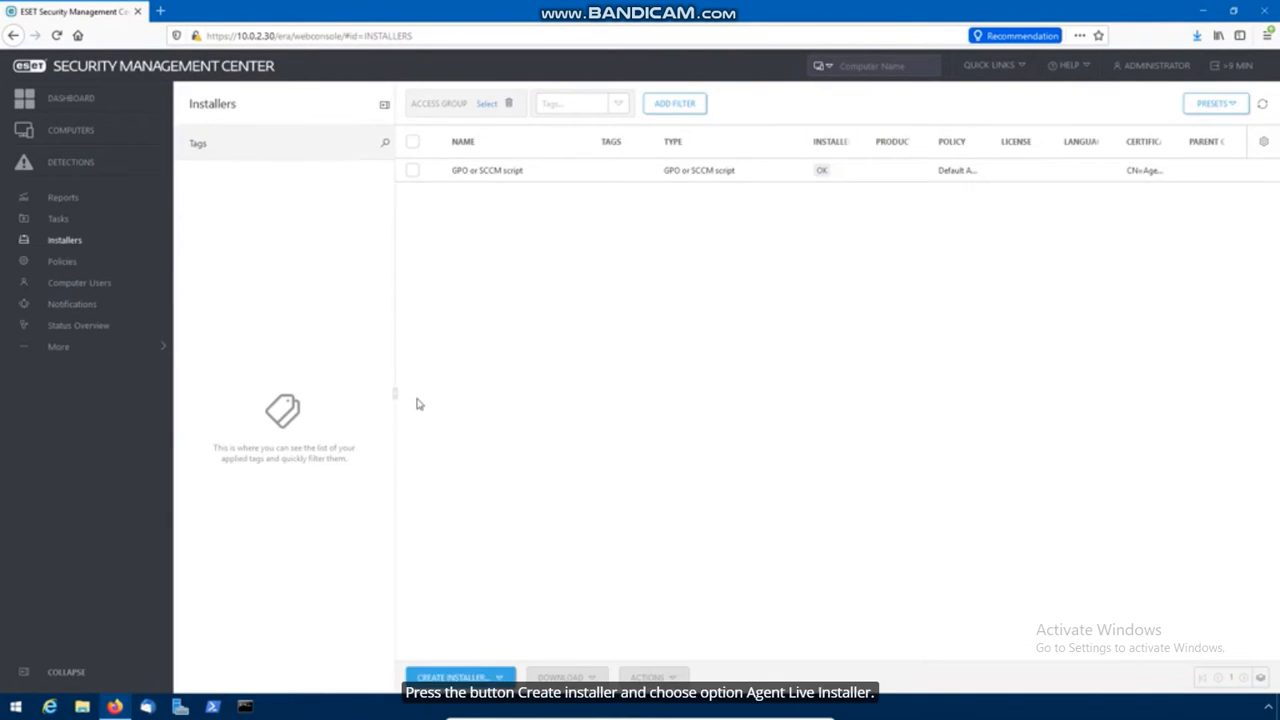
click(469, 676)
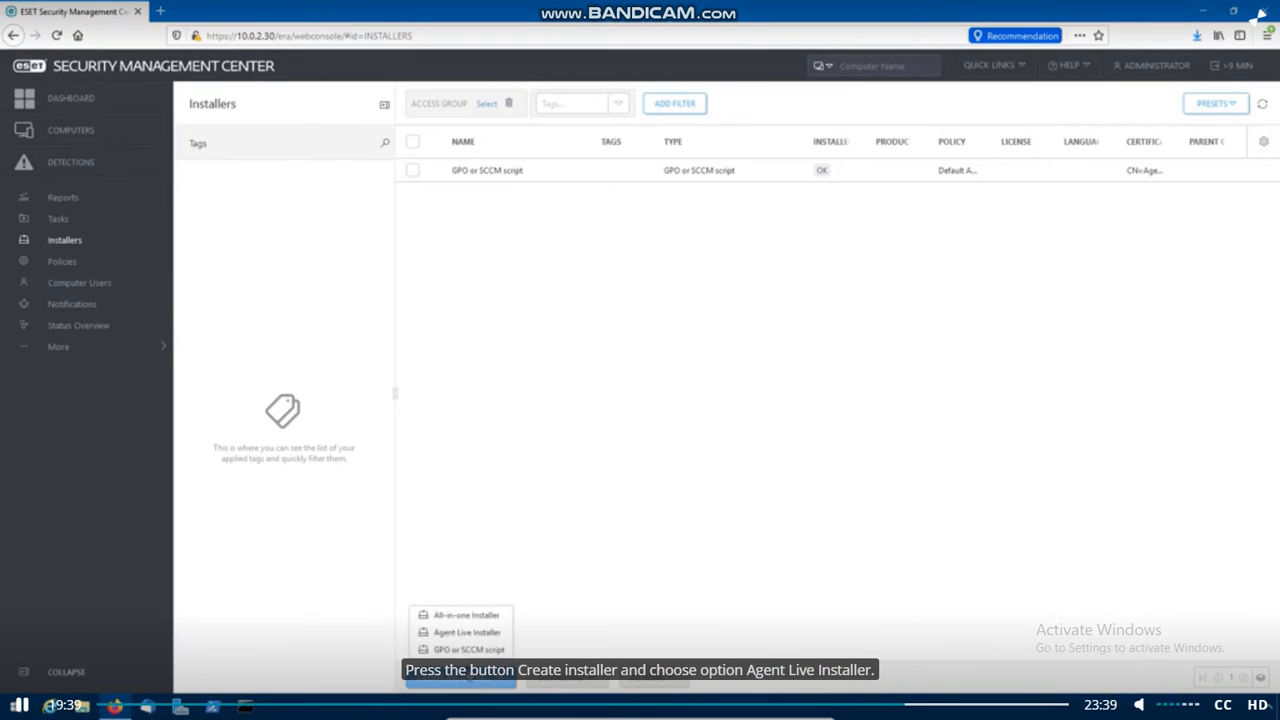